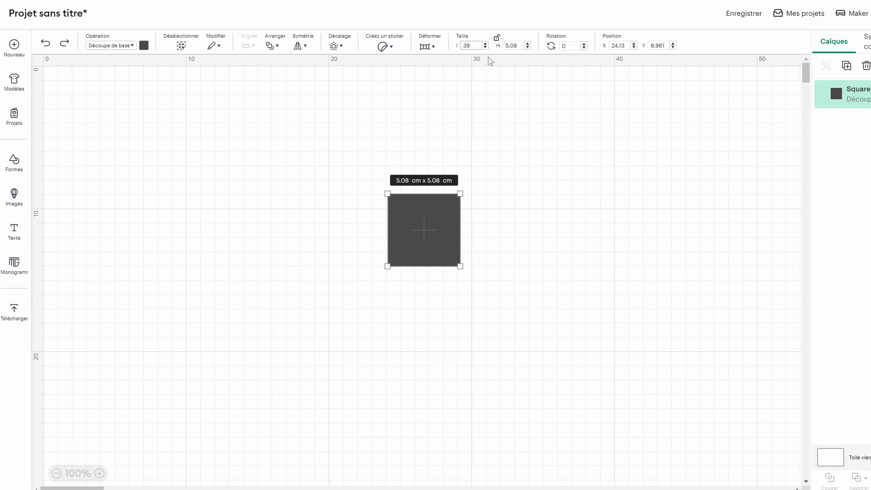
- Resize the square to 39 cm wide by 29 cm high
click(521, 45)
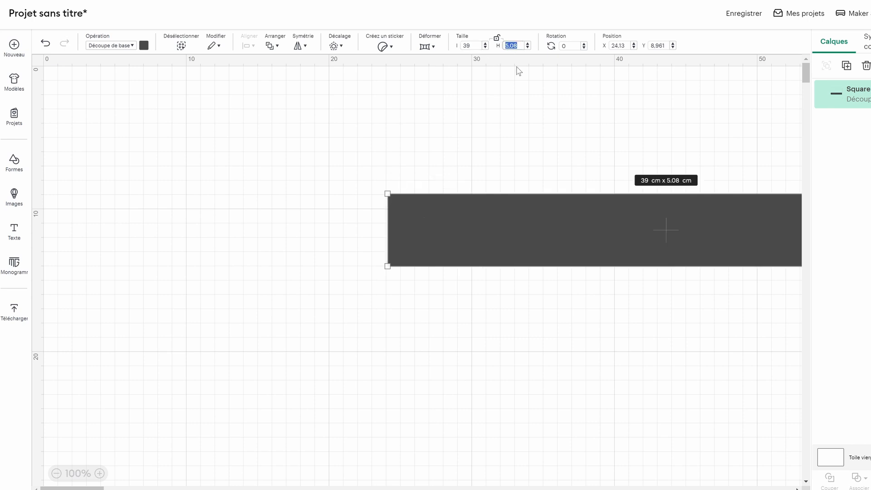
text(29)
key(Return)
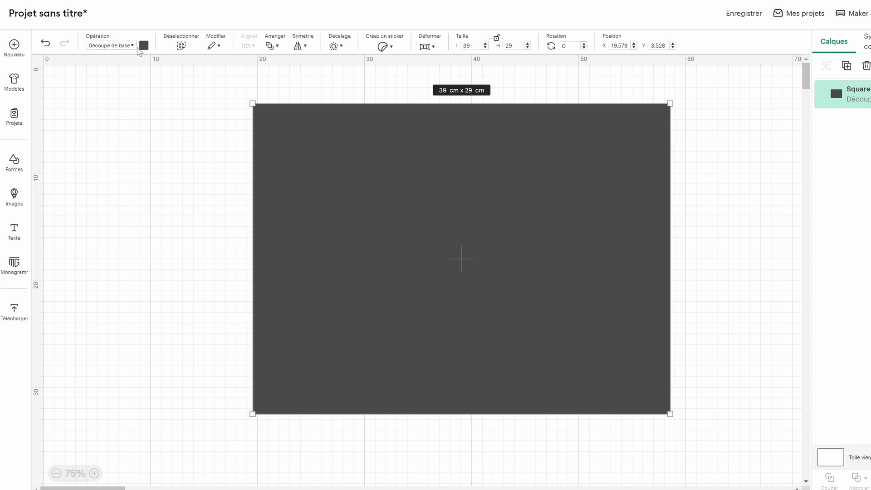
- Change the rectangle's operation to Guide and shift it slightly to about X 18.4, Y 4.2
click(132, 45)
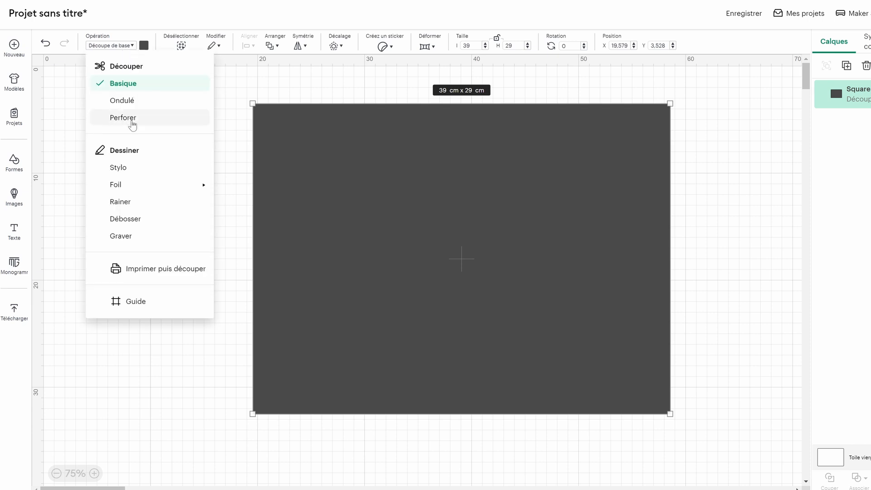
click(130, 301)
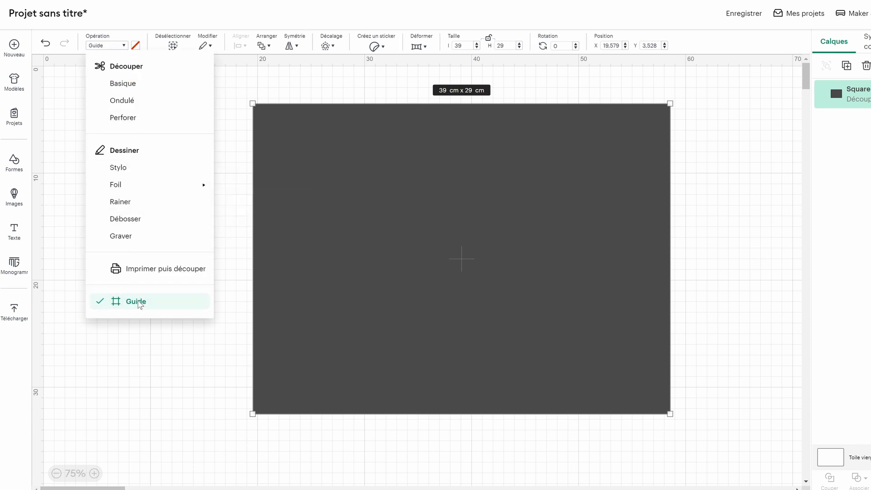
click(708, 203)
drag(491, 256, 483, 265)
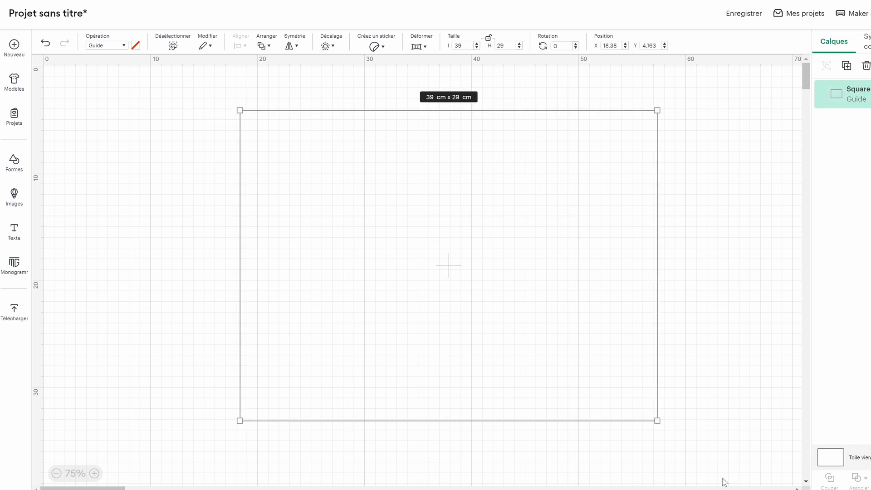
click(756, 54)
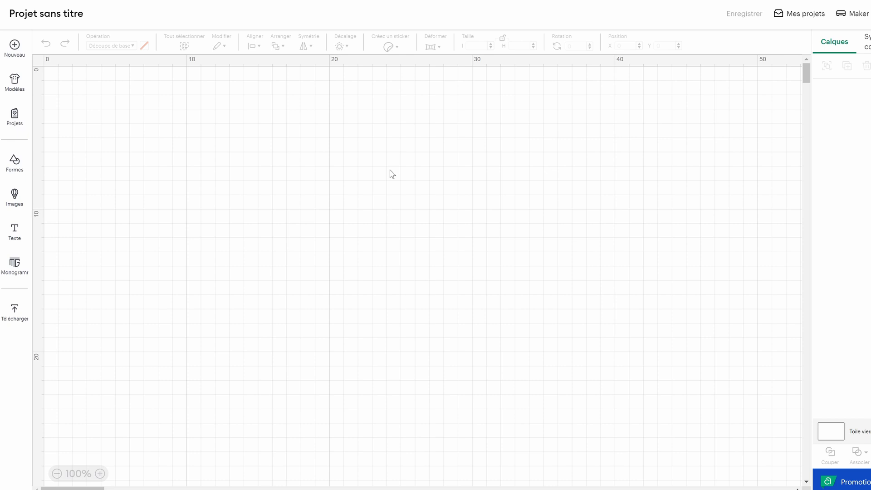
- Load the image file image_vague-removebg-preview.png for upload
click(13, 315)
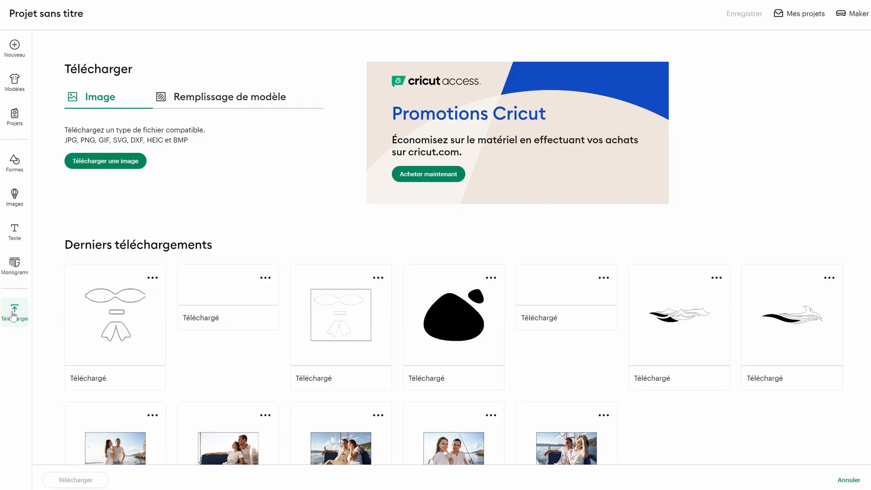
click(107, 163)
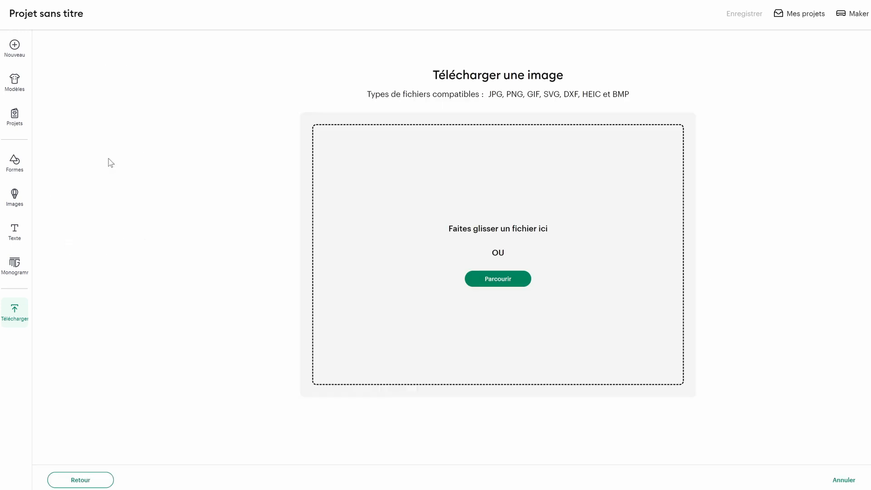
click(503, 279)
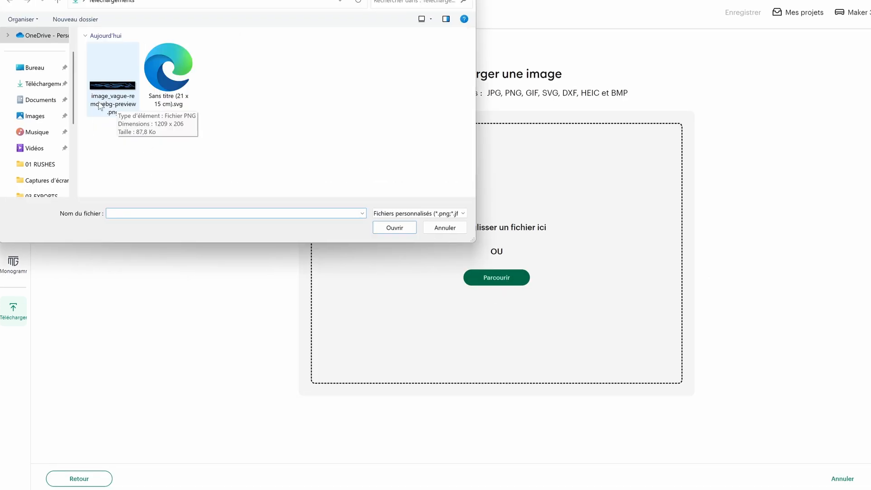
click(107, 93)
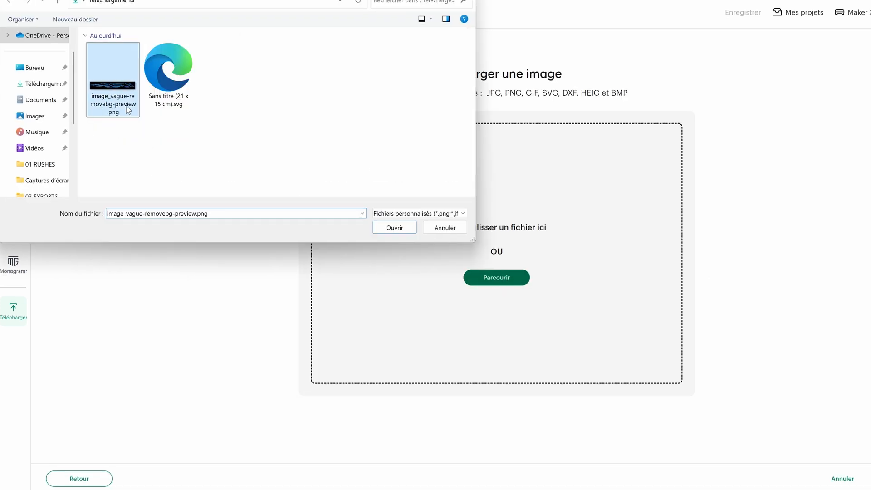
click(398, 231)
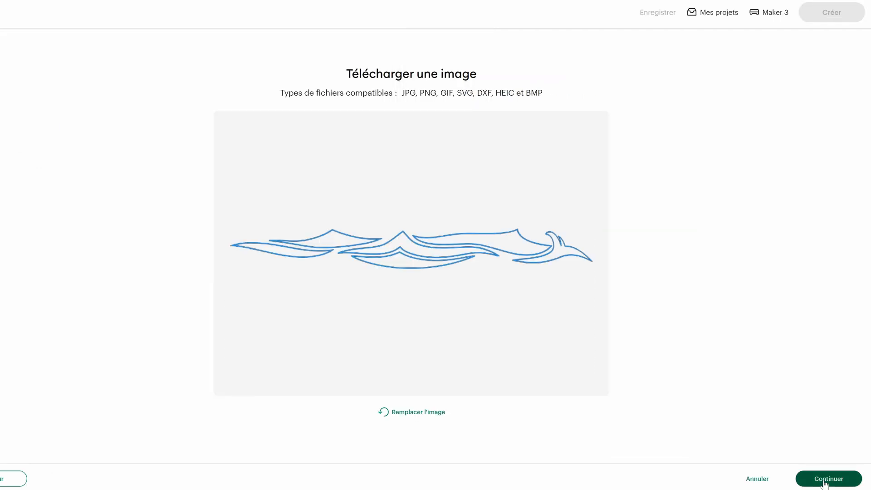
- Keep the wave image's background as it is, convert it as Design plat and add it to the canvas
click(825, 483)
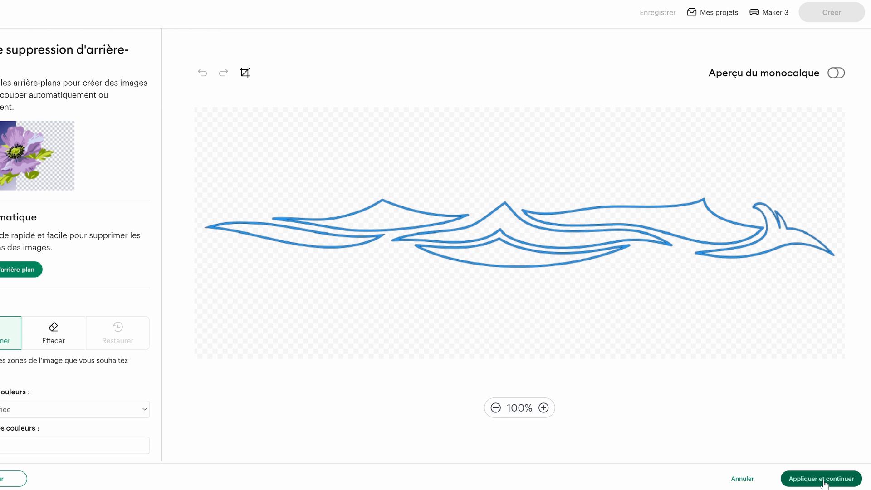
click(824, 483)
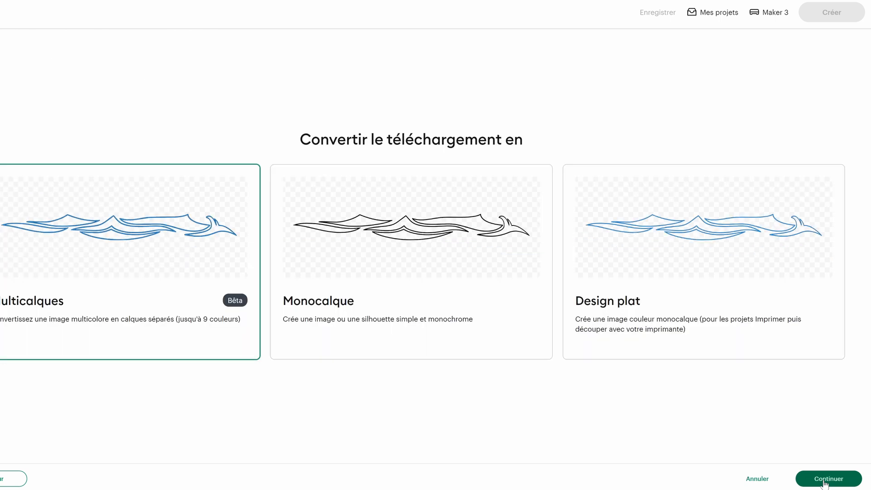
click(740, 242)
click(843, 481)
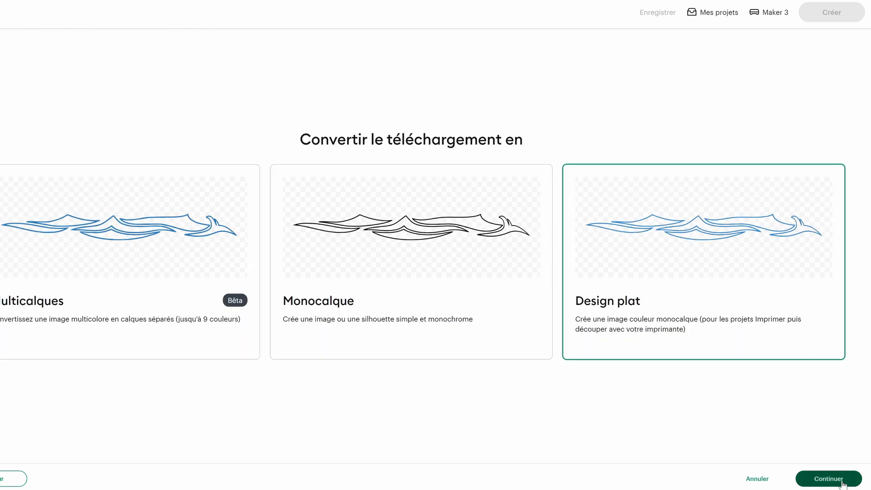
click(842, 482)
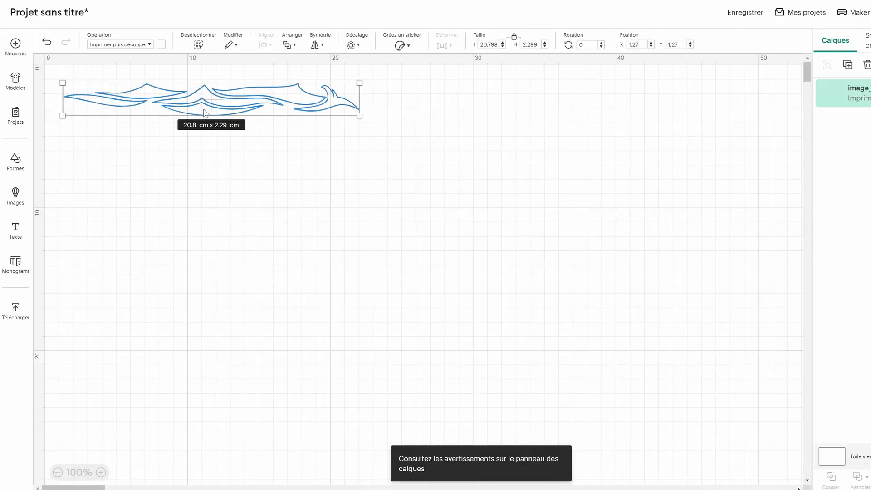
- Move the wave image to about X 15.9, Y 7.4 and make it a blue Basique cut
drag(216, 113, 419, 201)
click(148, 44)
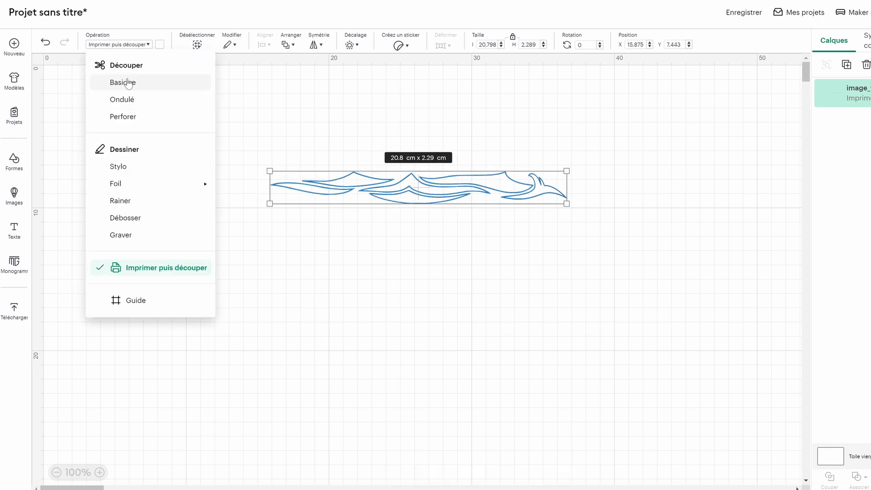
click(113, 84)
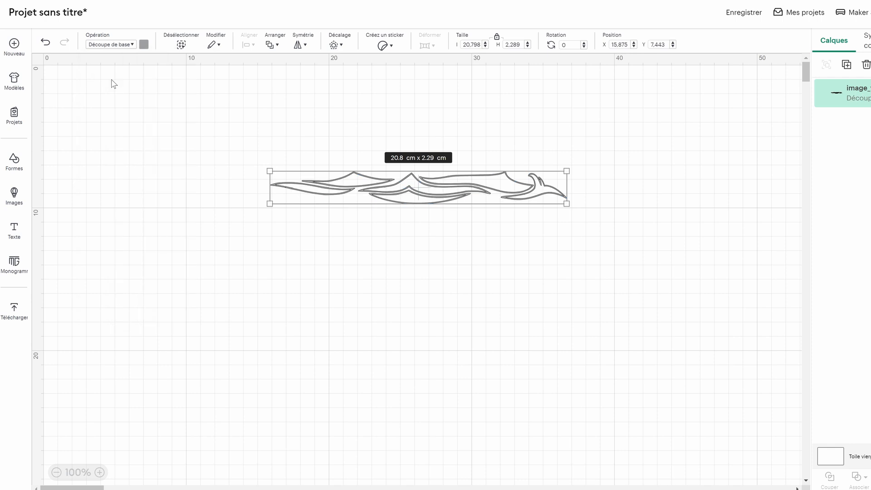
click(144, 44)
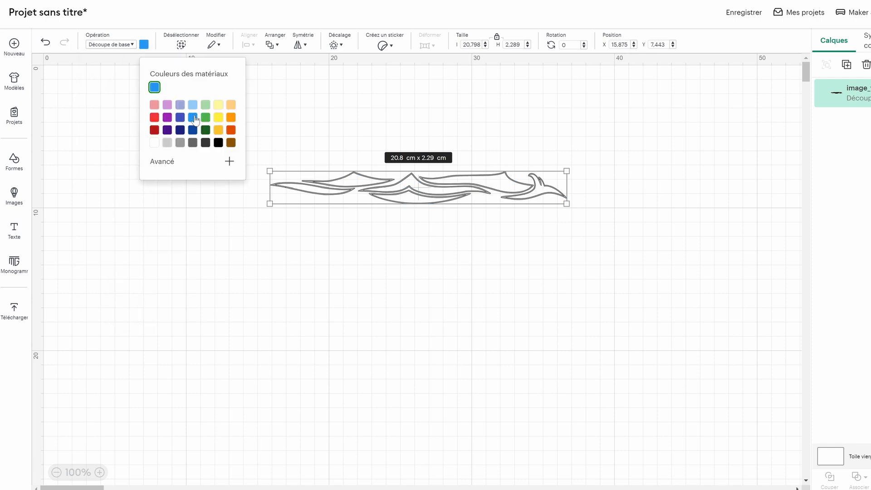
- Set the wave's width to 29 cm and move it to about X 12.4, Y 13.3
click(471, 44)
text(29)
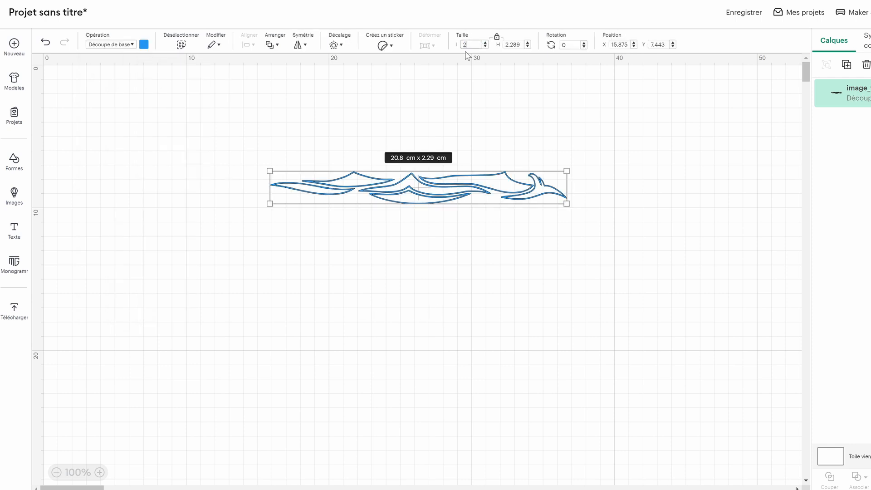
key(Return)
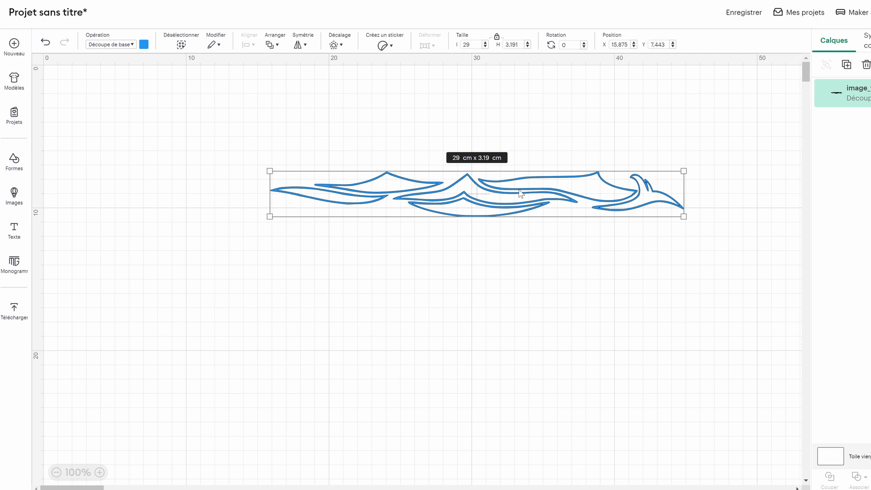
drag(520, 194, 470, 277)
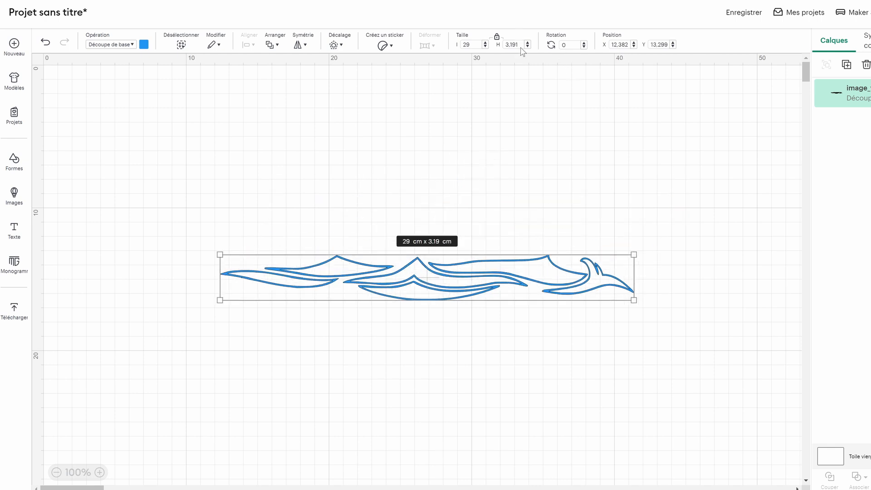
click(465, 358)
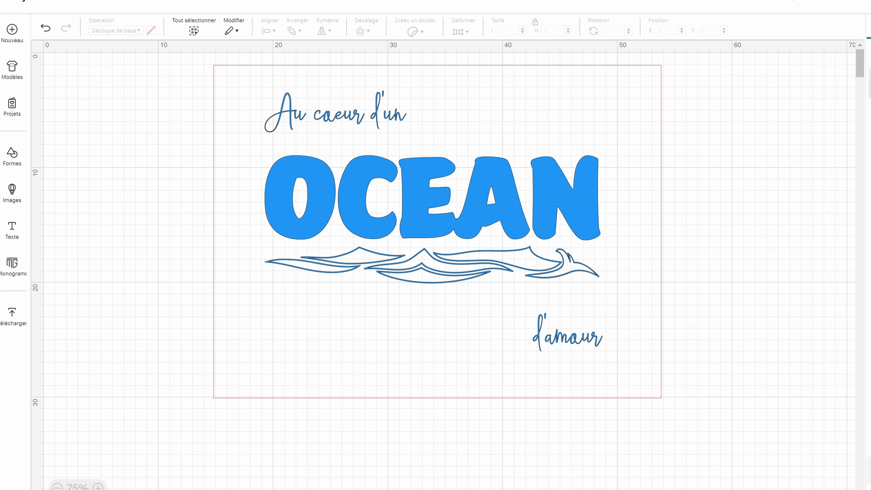
click(281, 239)
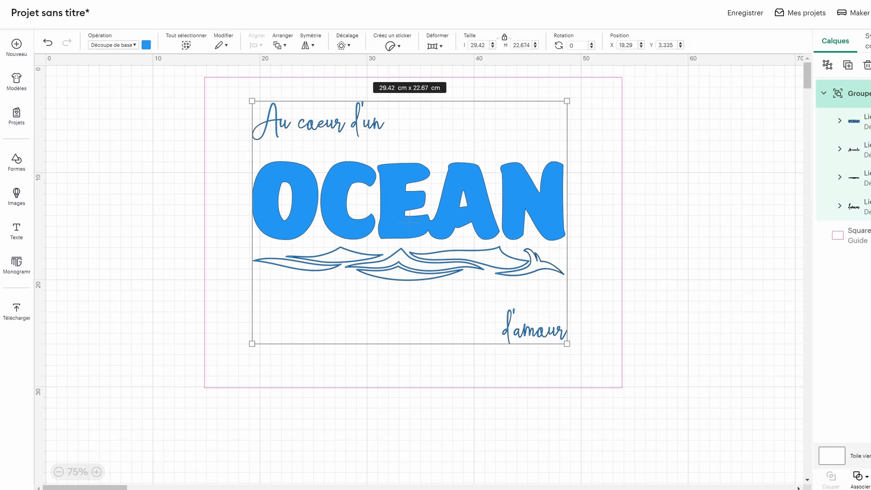
key(ctrl+alt+a)
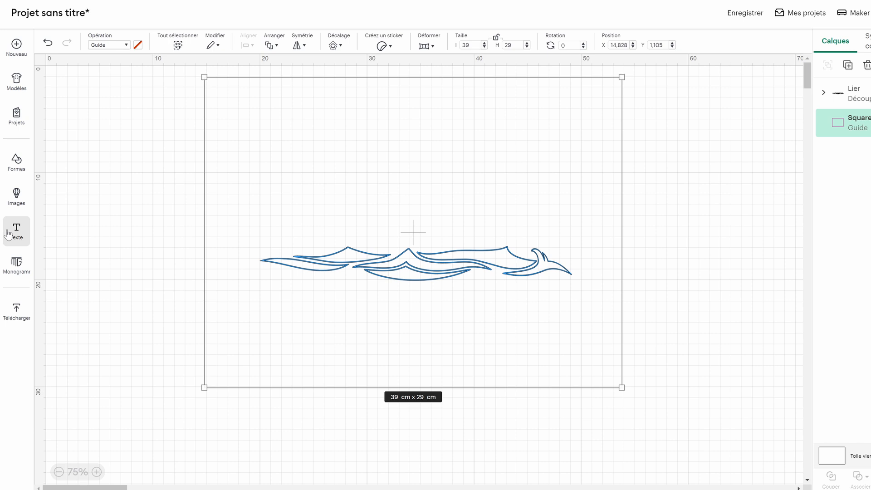
- Add a text object reading "Au coeur d'un" and select all of its wording
click(16, 229)
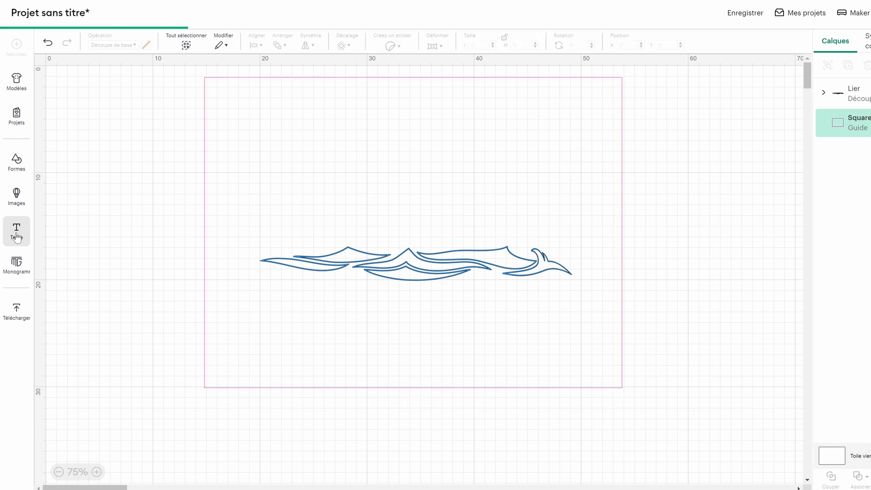
text(Au coeur d'u)
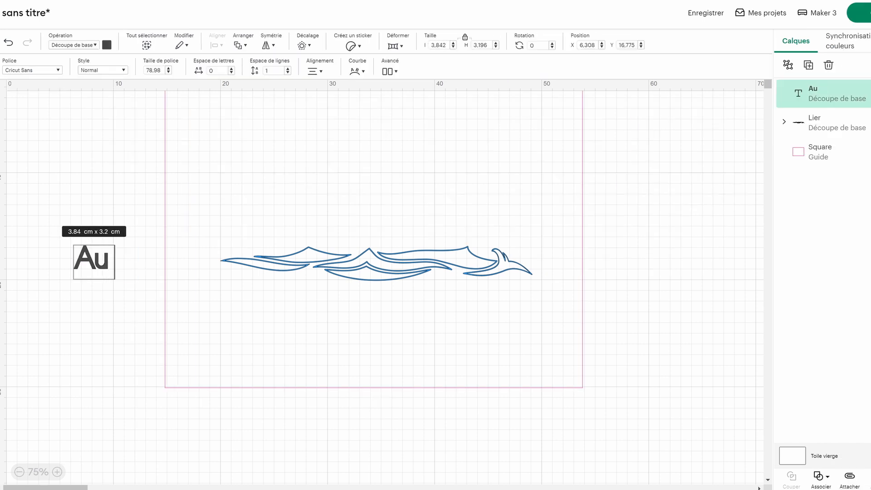
text(n)
key(ctrl+a)
- Search the Cricut fonts for "hey" and apply Hey Marilyn to the text
click(37, 70)
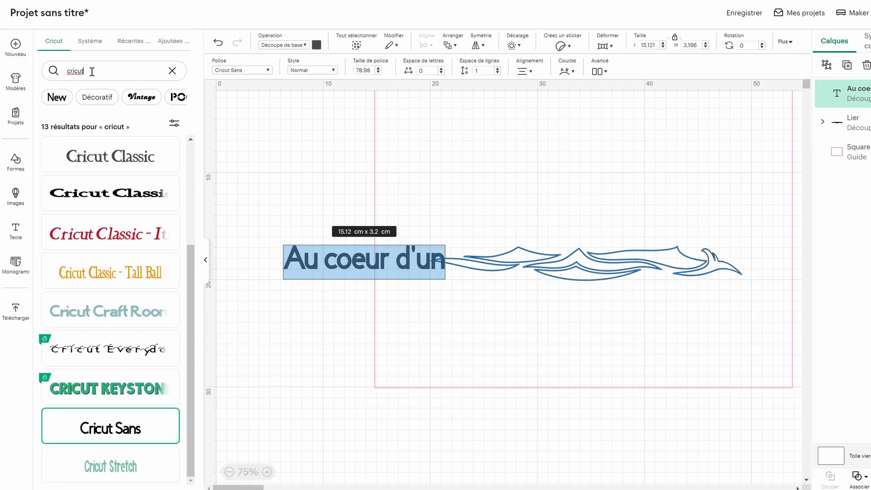
drag(91, 71, 58, 119)
text(hey)
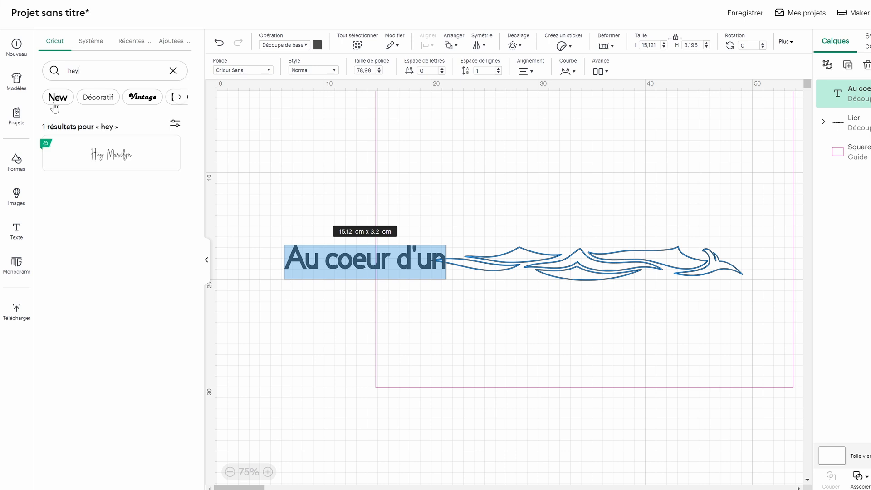
click(117, 157)
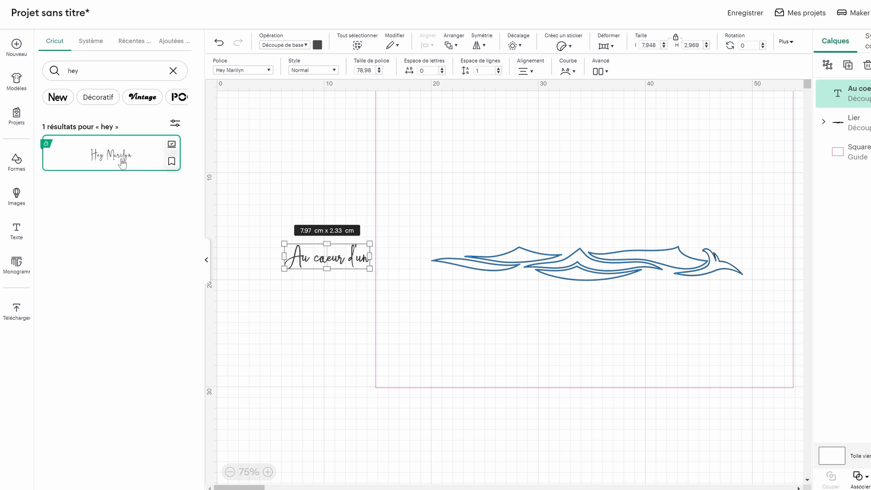
- Set the font size of the "Au coeur d'un" text to 115
click(334, 261)
click(208, 68)
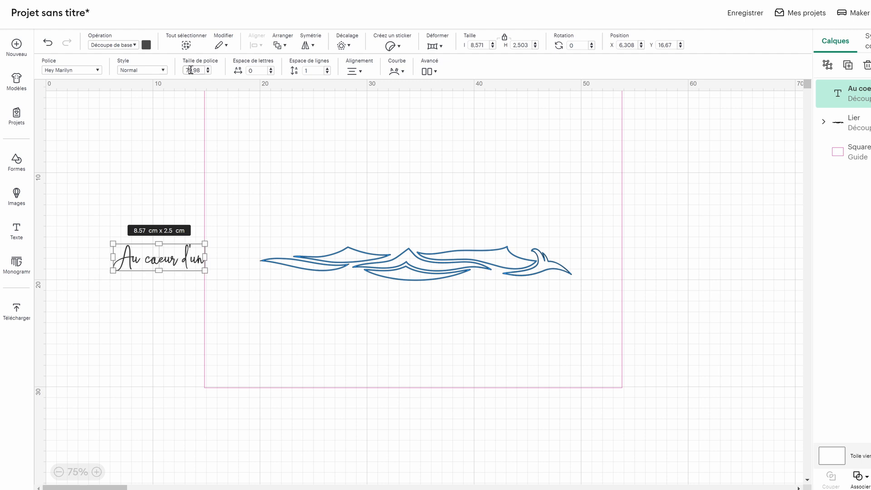
click(193, 71)
text(115)
key(Return)
- Colour the "Au coeur d'un" text the same blue as the wave and merge its letters with Lier
click(146, 44)
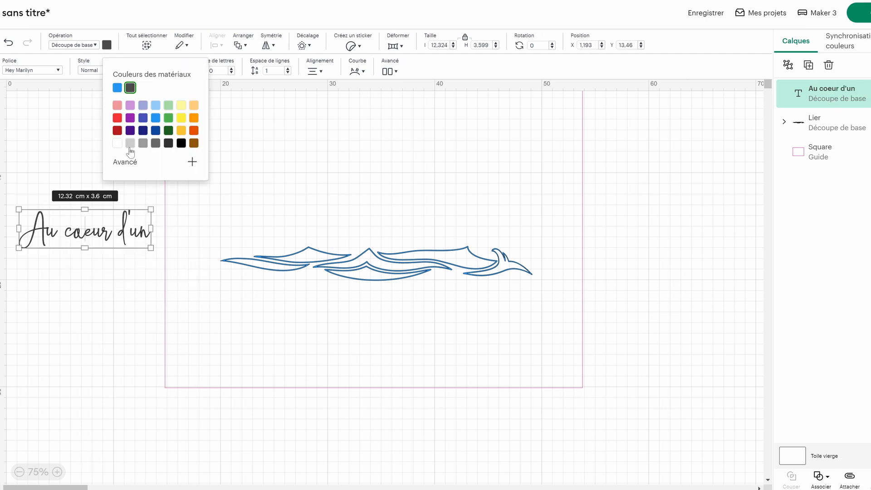
click(155, 118)
click(823, 476)
click(825, 398)
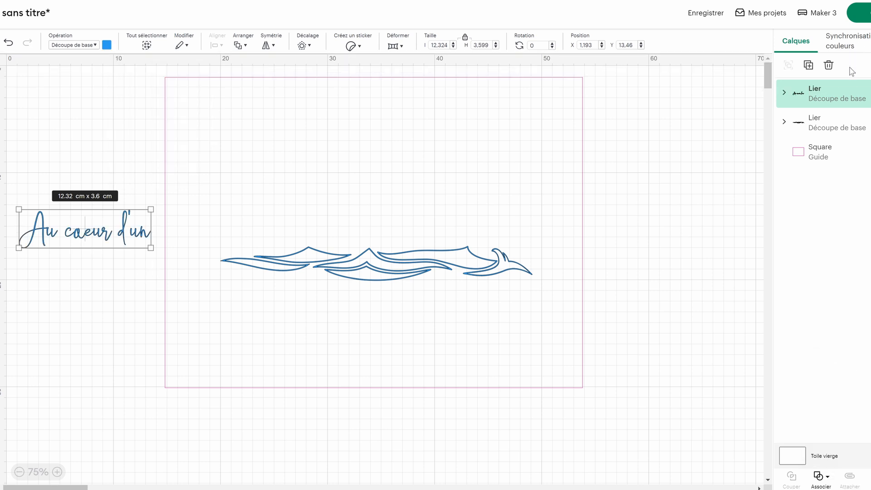
- Duplicate the merged "Au coeur d'un" text and reword one copy as "d'amour"
click(808, 65)
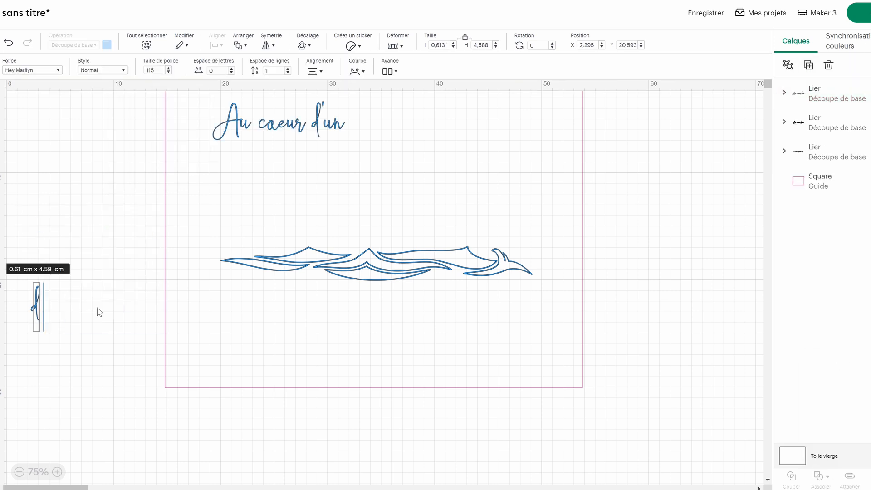
text(amour)
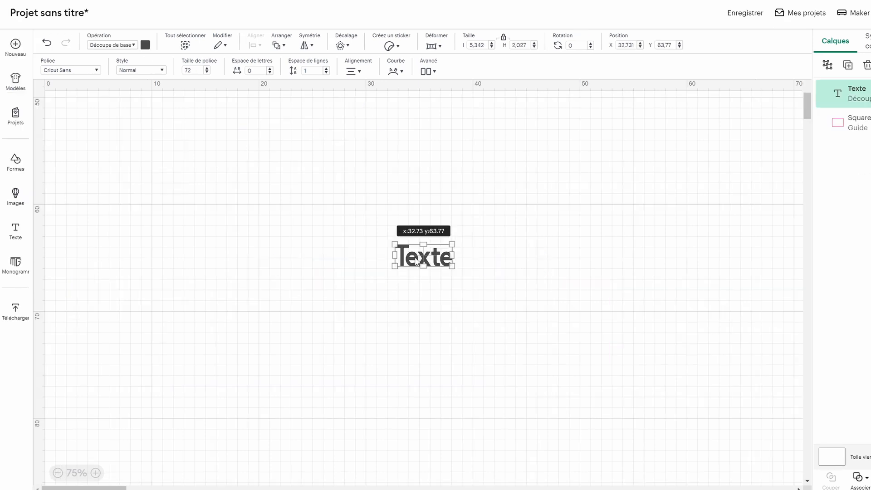
- Replace the placeholder wording of the new text object with "Océan"
double_click(415, 259)
text(Océan)
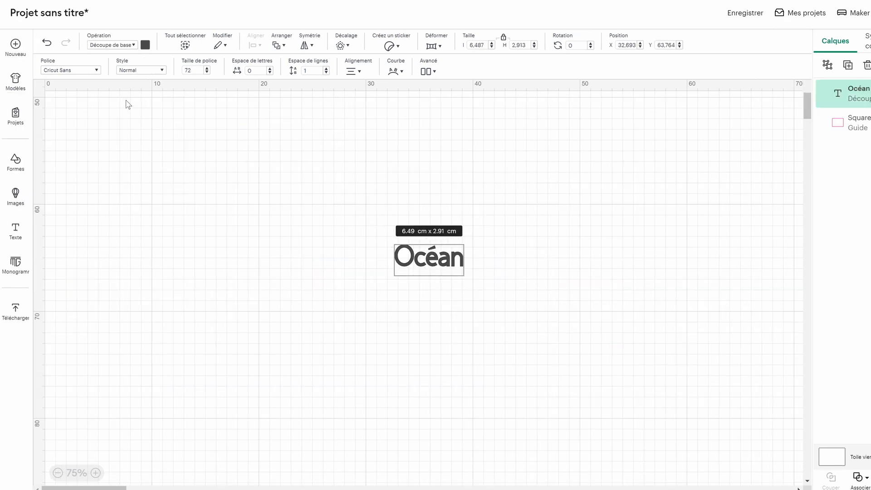
- Try the BFC Block Toys and BFC Boho Beach Shine fonts on the "Océan" text and reposition it
click(98, 71)
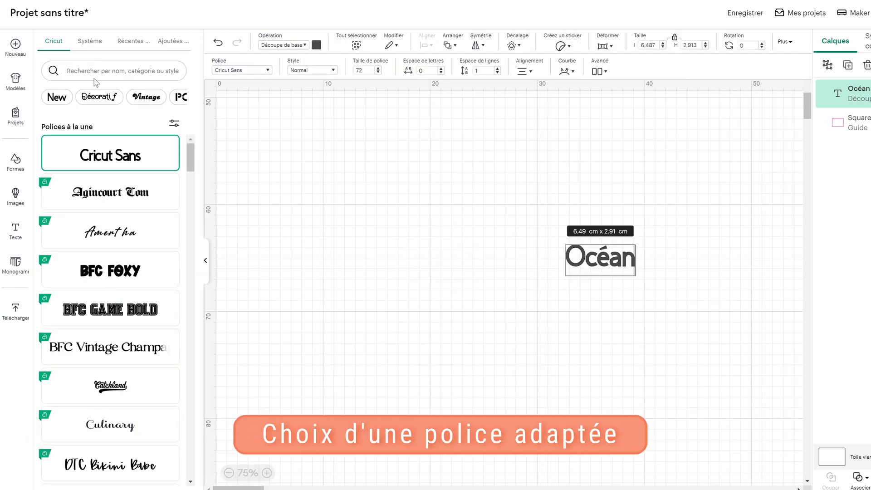
click(104, 68)
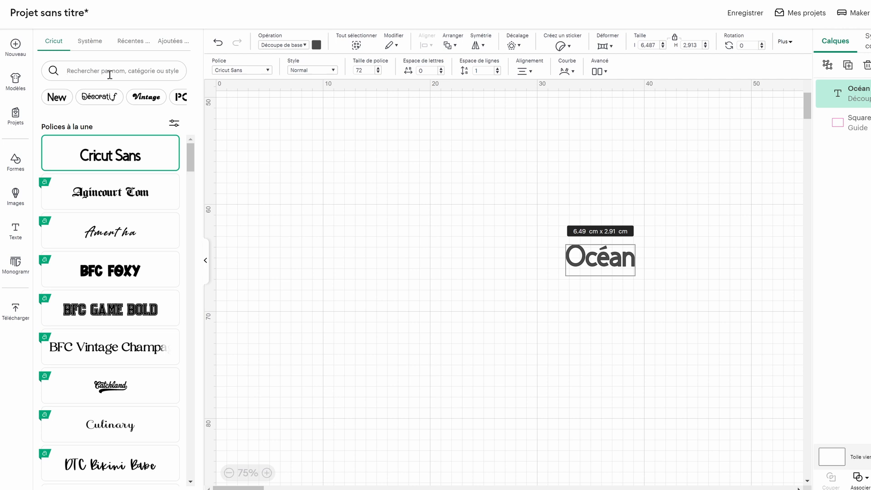
text(BFC block)
click(110, 153)
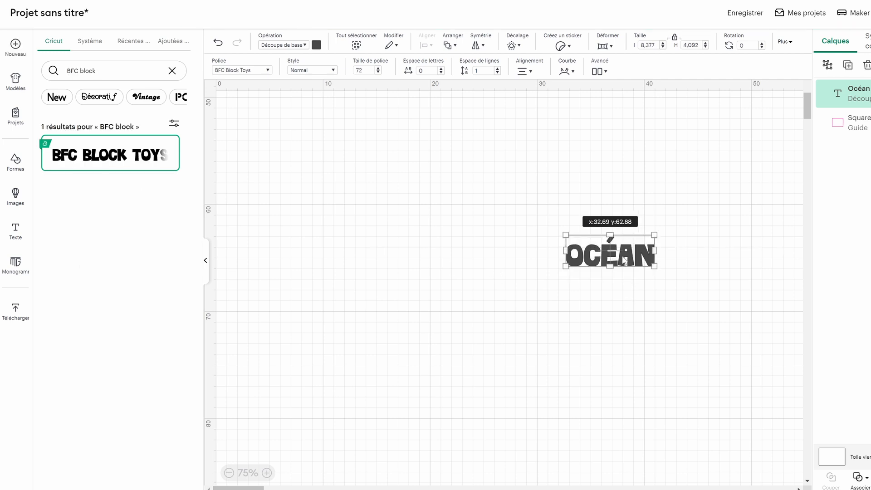
drag(626, 264, 521, 237)
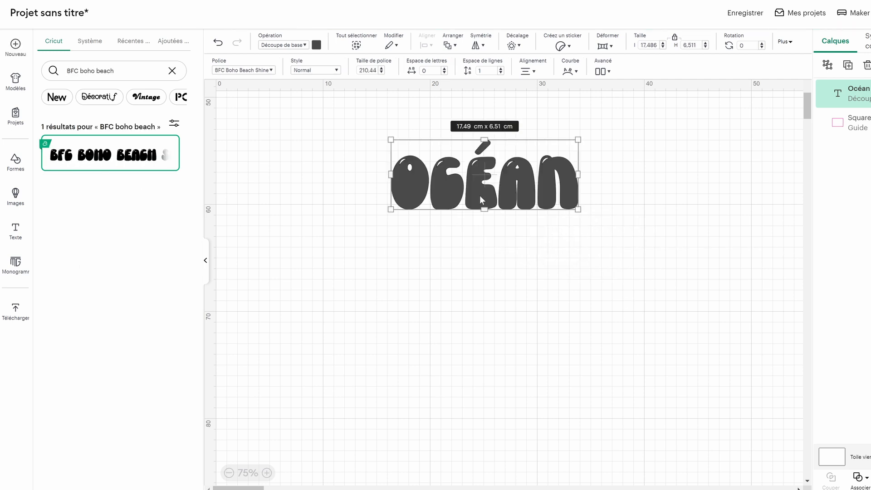
drag(480, 195, 482, 227)
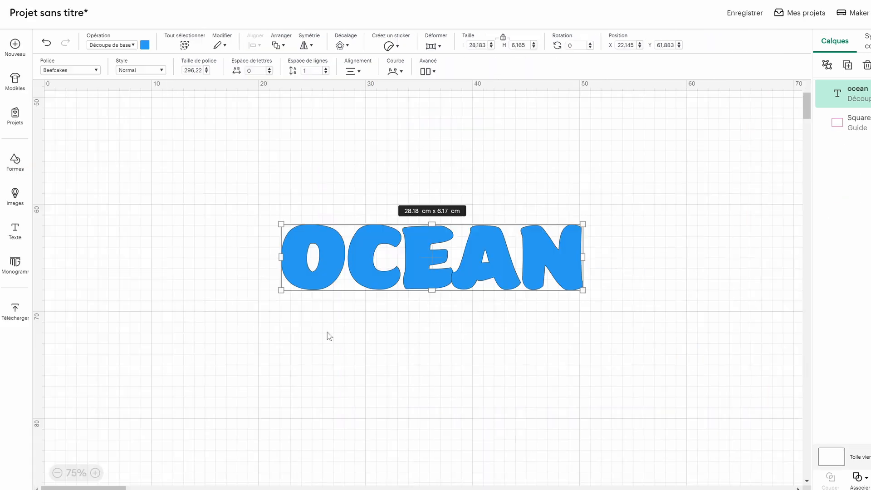
- Cover the hole of the O in OCEAN with a circle about 3.8 x 3.7 cm and merge it with the text using Lier
click(358, 345)
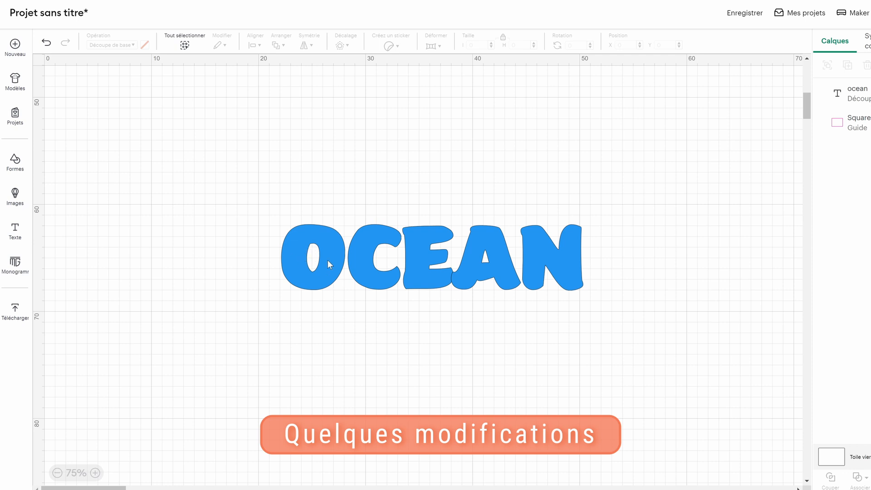
click(15, 161)
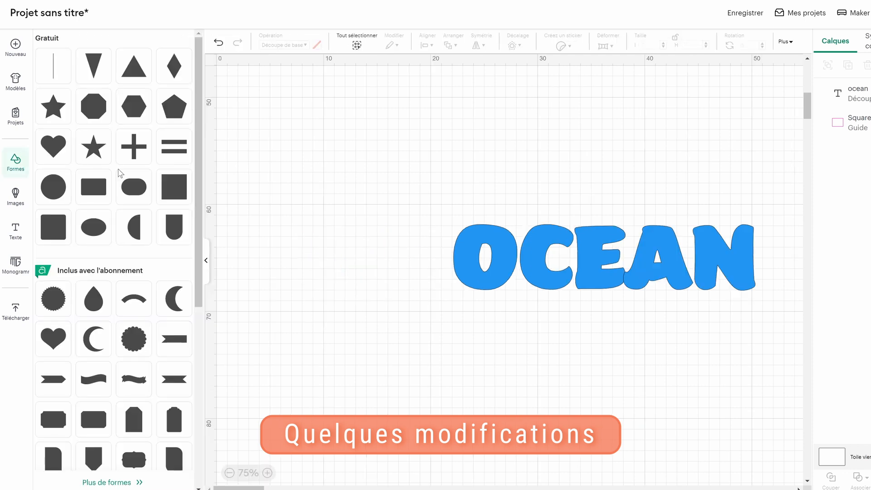
click(60, 183)
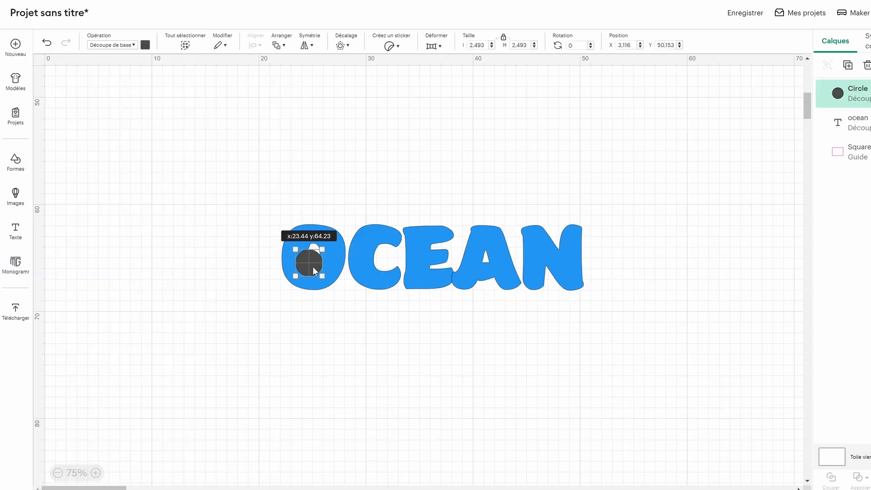
mouse_move(312, 266)
mouse_down()
mouse_move(318, 259)
mouse_move(336, 276)
mouse_move(317, 265)
mouse_up()
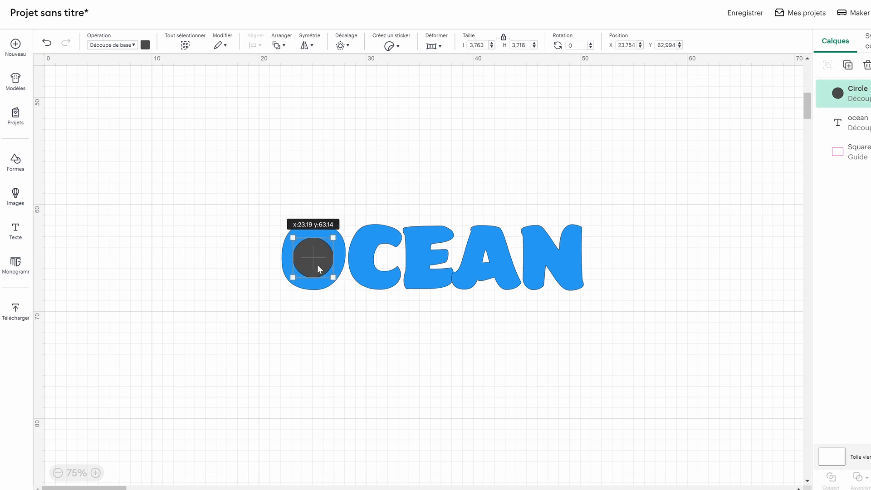
drag(251, 211, 480, 318)
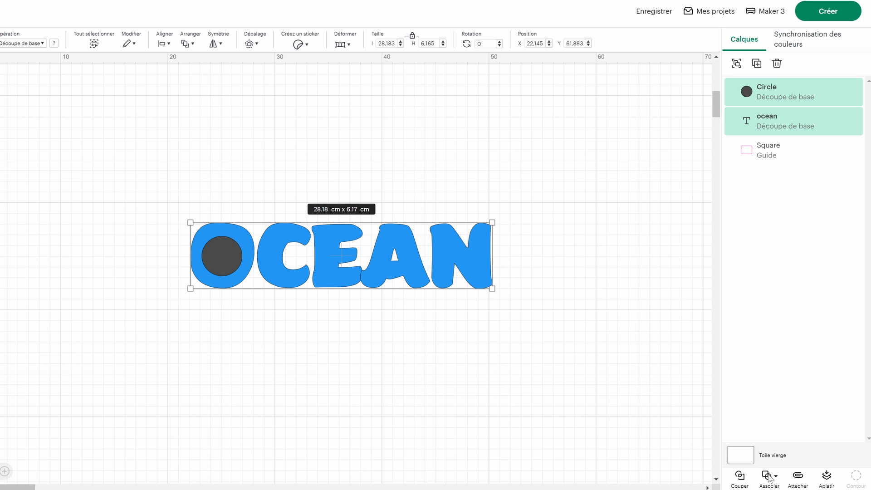
click(769, 478)
click(768, 399)
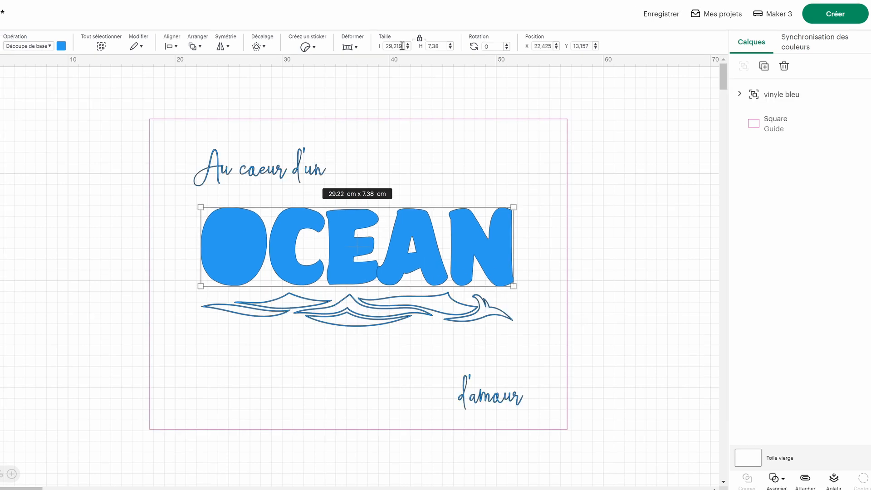
- Set the width of the merged OCEAN lettering to 29.4 cm
drag(401, 46, 398, 46)
text(4)
key(Return)
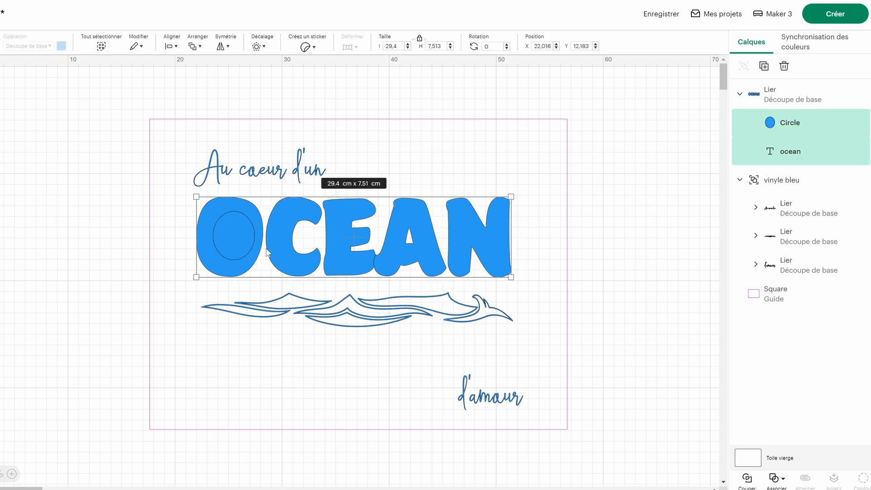
- Select the "ocean" text inside its Lier layer and split it into separate letters with Dégrouper en lettres
double_click(261, 246)
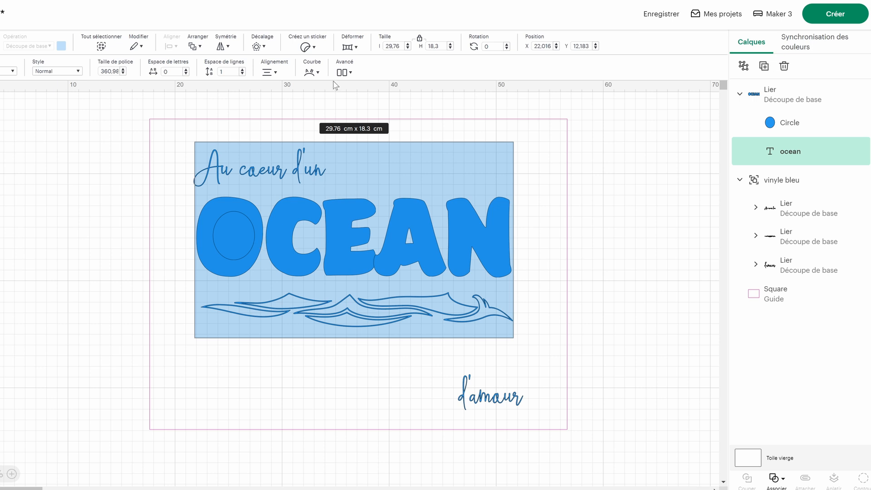
click(347, 72)
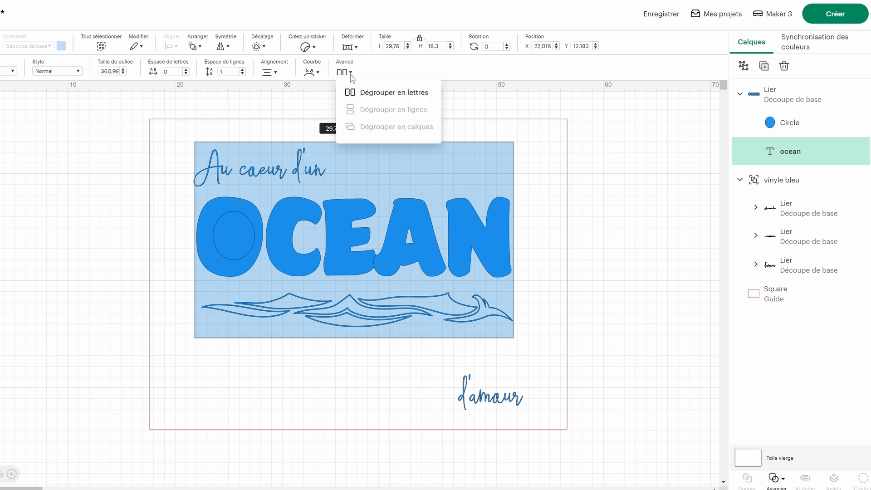
click(374, 93)
click(377, 110)
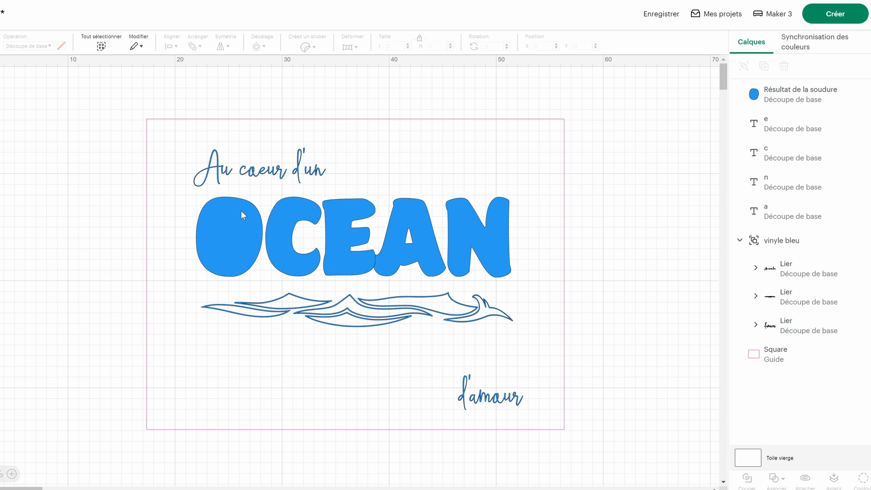
- Shift the individual letters of OCEAN slightly to refine their spacing and vertical placement
click(238, 250)
click(293, 246)
click(352, 244)
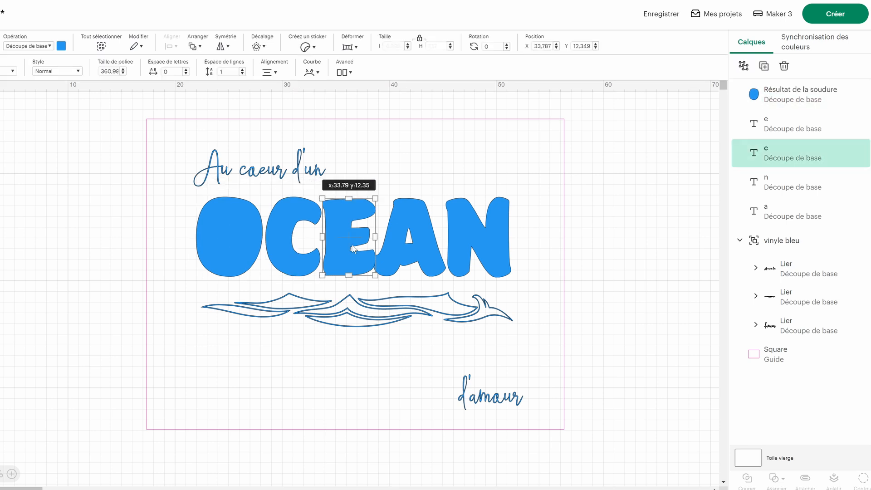
click(422, 252)
click(290, 263)
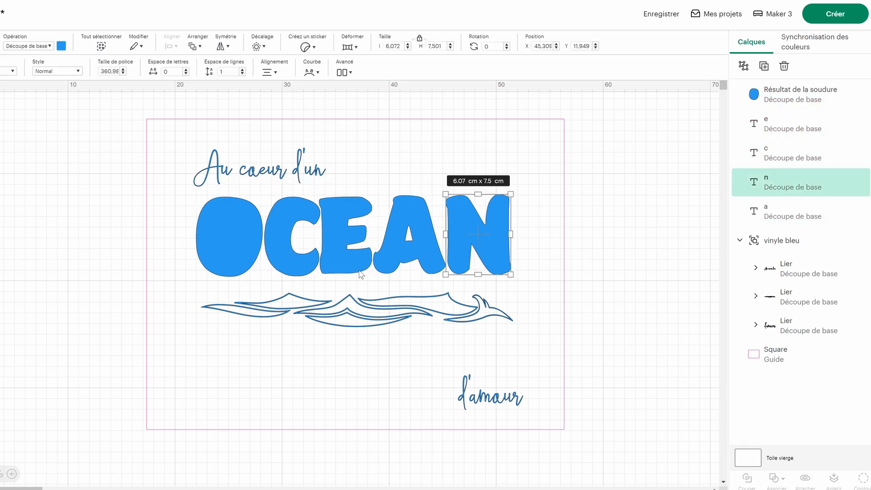
drag(352, 265, 354, 265)
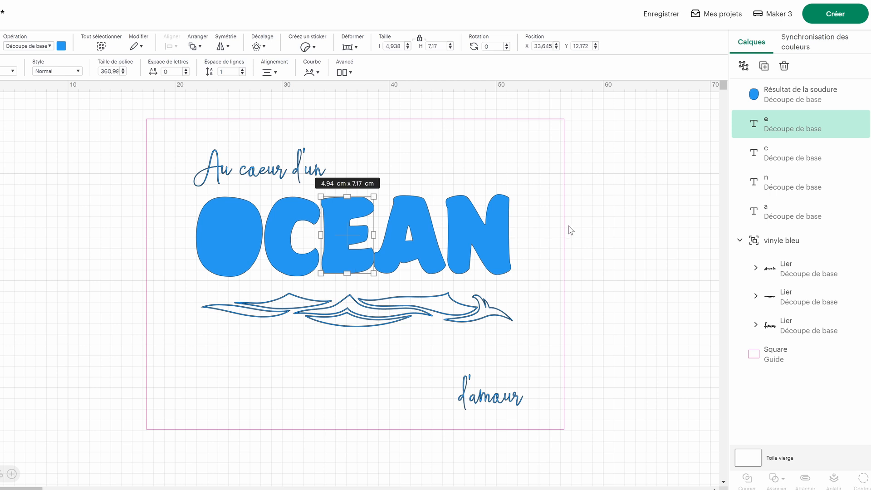
click(593, 219)
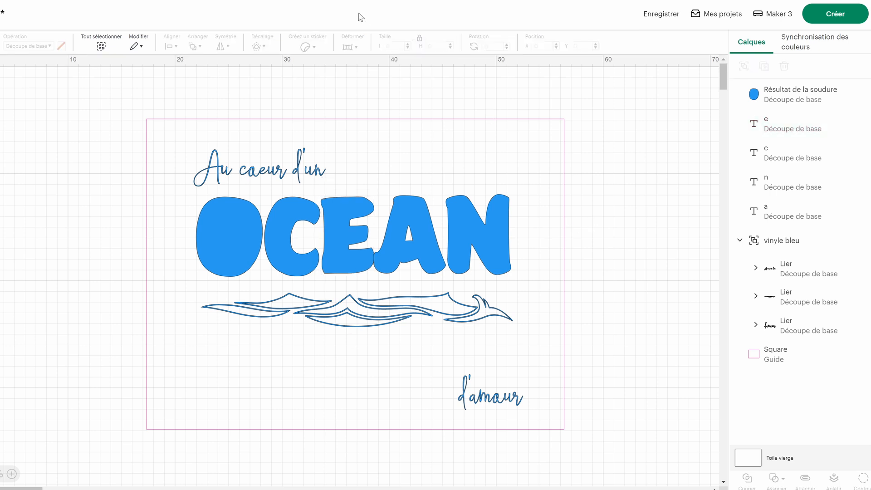
- Merge the welded O and the four separate letters c, e, a and n into one OCEAN layer with Lier
click(789, 94)
ctrl+click(785, 125)
ctrl+click(784, 157)
ctrl+click(791, 202)
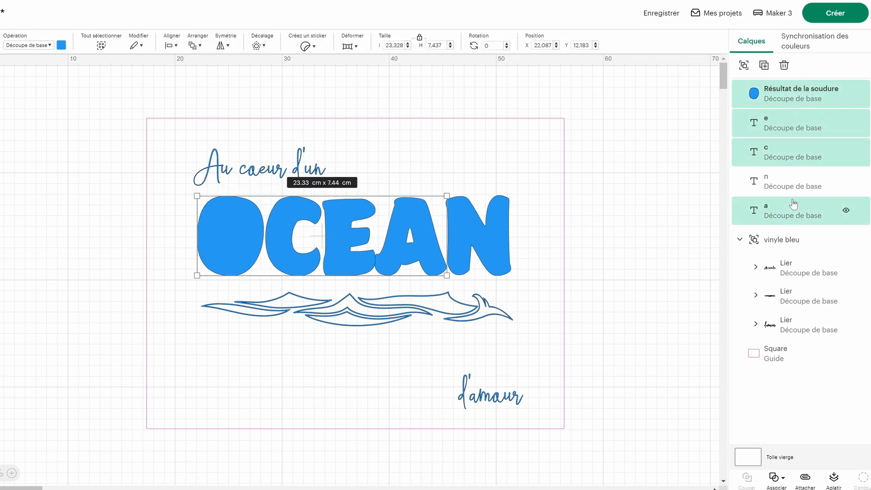
ctrl+click(788, 187)
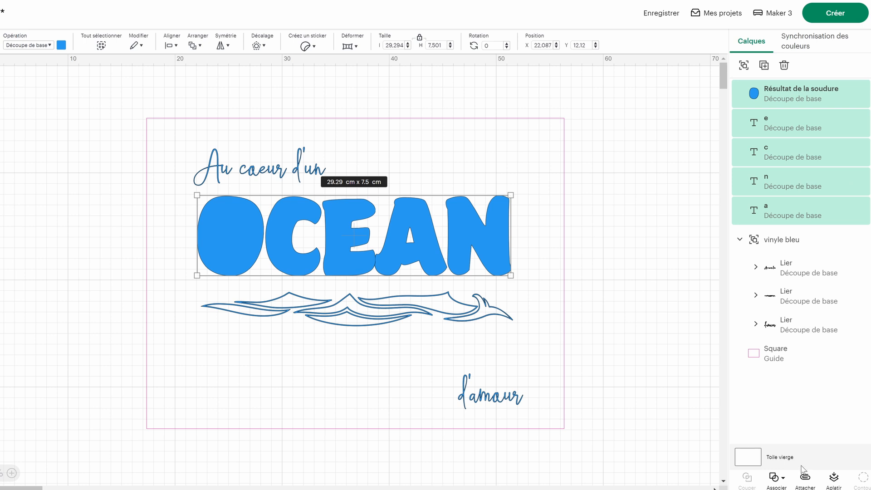
click(775, 479)
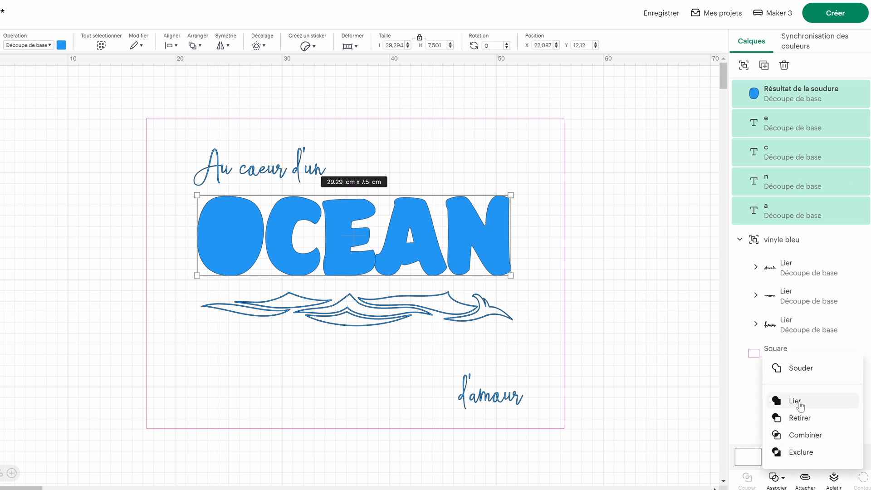
click(794, 401)
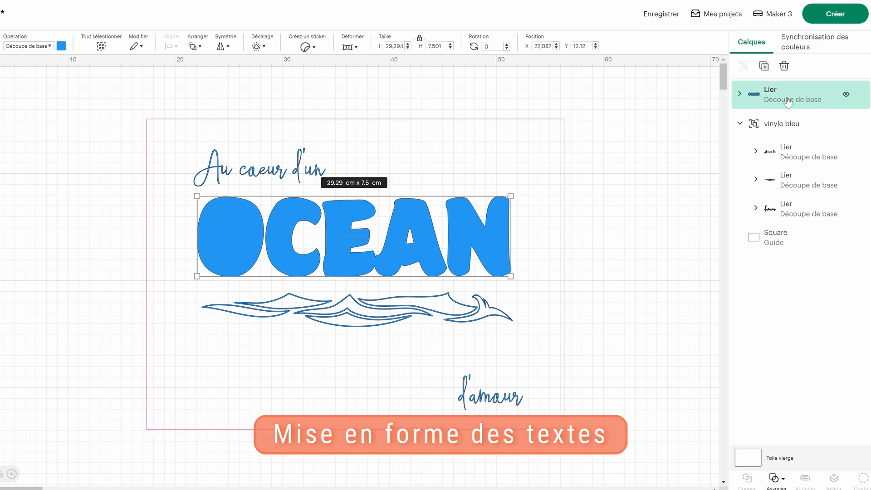
- Left-align OCEAN with "Au coeur d'un" and right-align "d'amour" with the end of the wave
shift+click(800, 153)
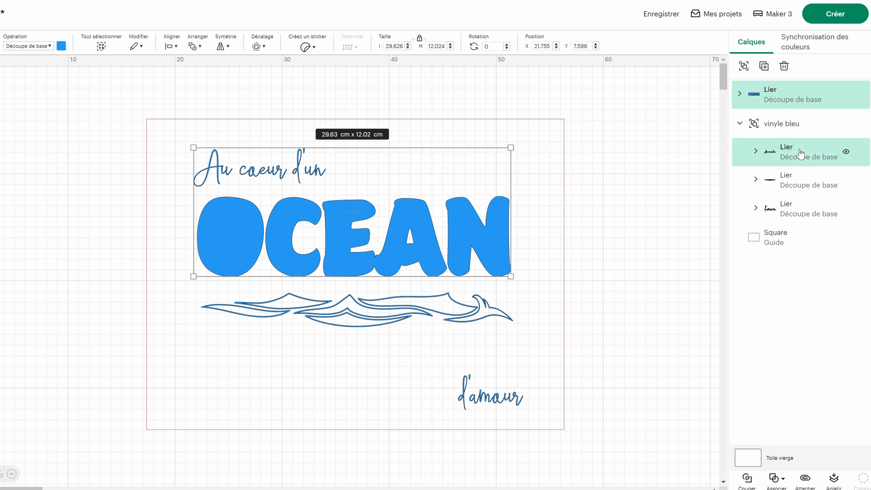
click(170, 46)
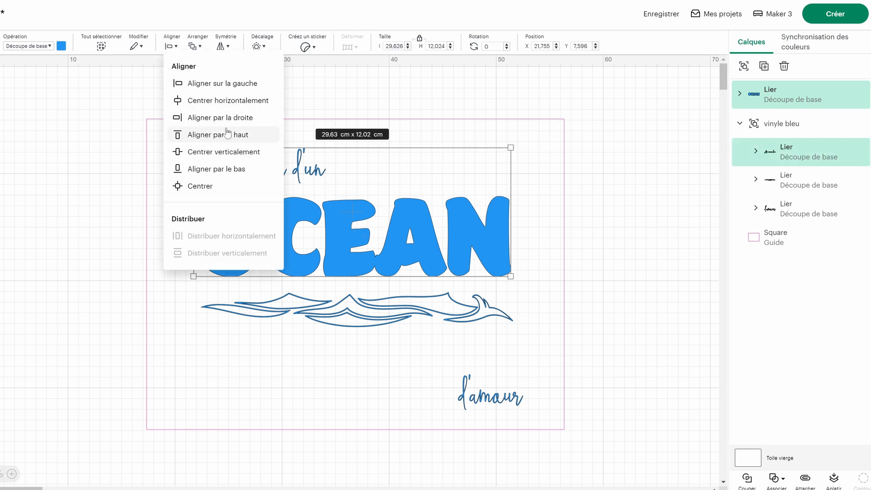
click(223, 83)
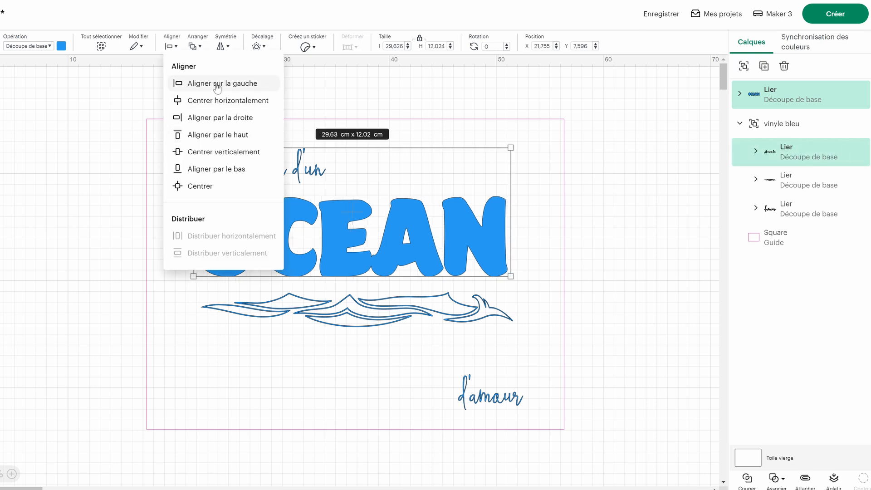
click(176, 48)
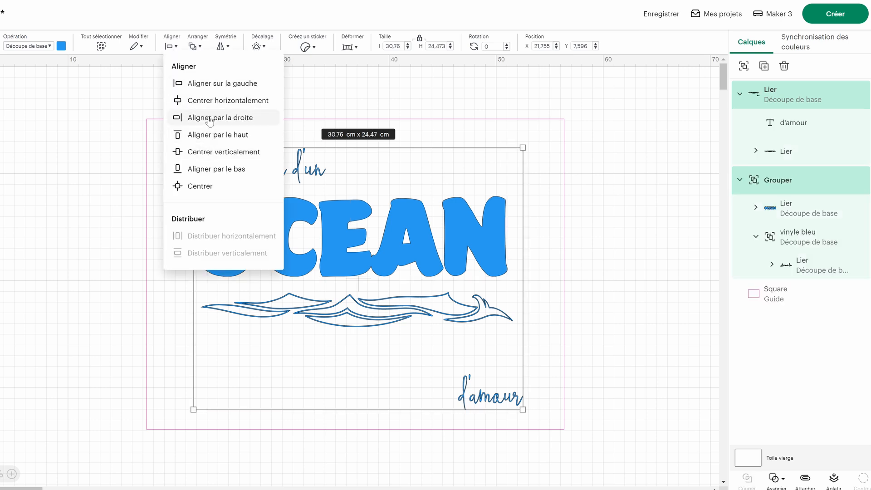
click(209, 119)
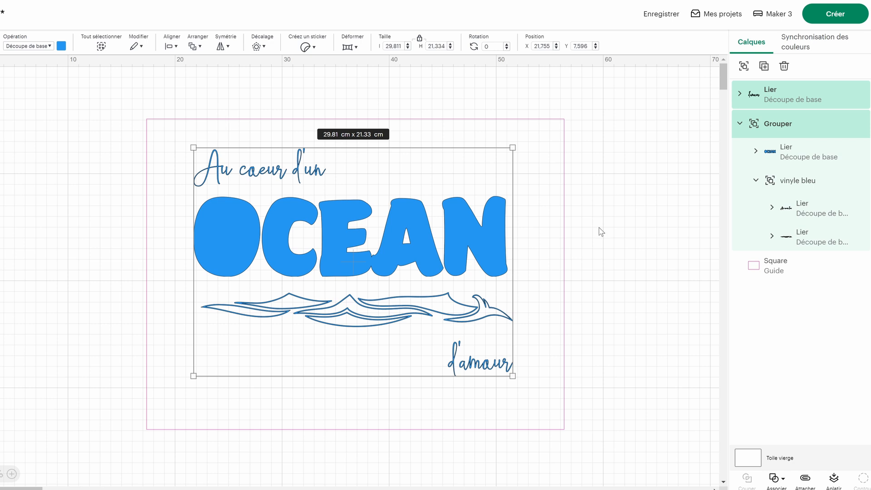
click(608, 233)
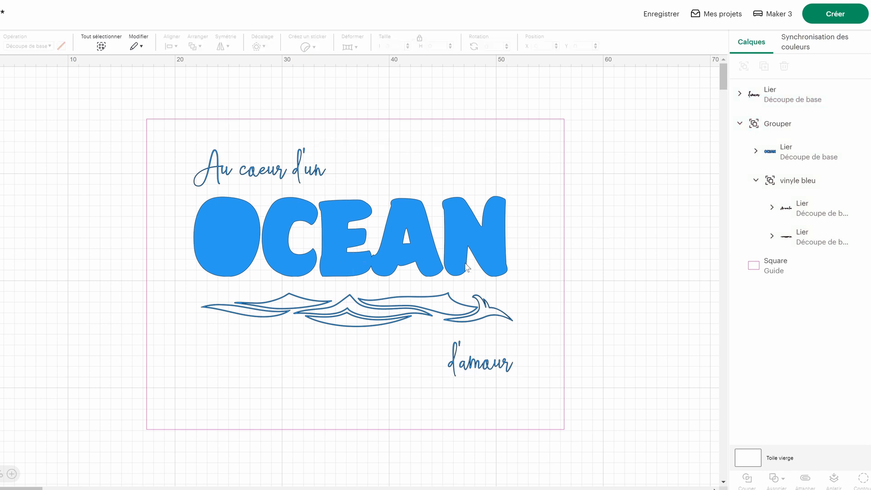
- Attach all the texts, the wave and the guide together and rename the resulting layer "vinyle bleu"
click(445, 311)
drag(78, 108, 595, 430)
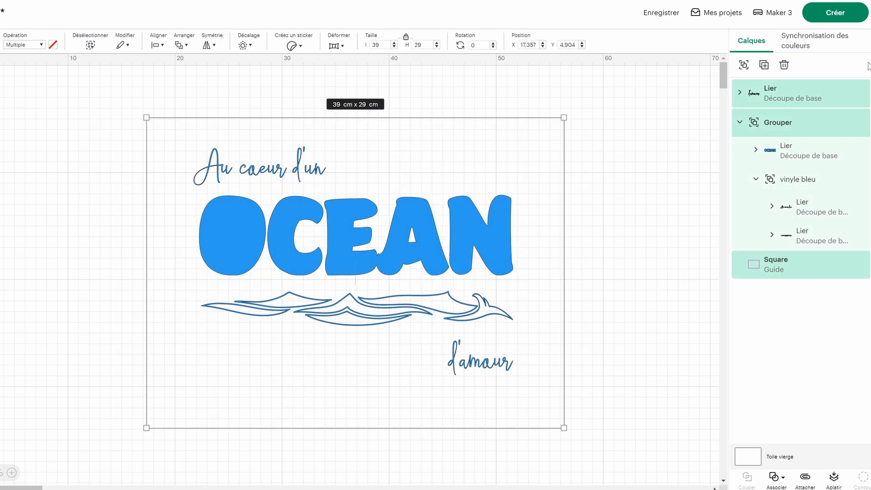
click(805, 480)
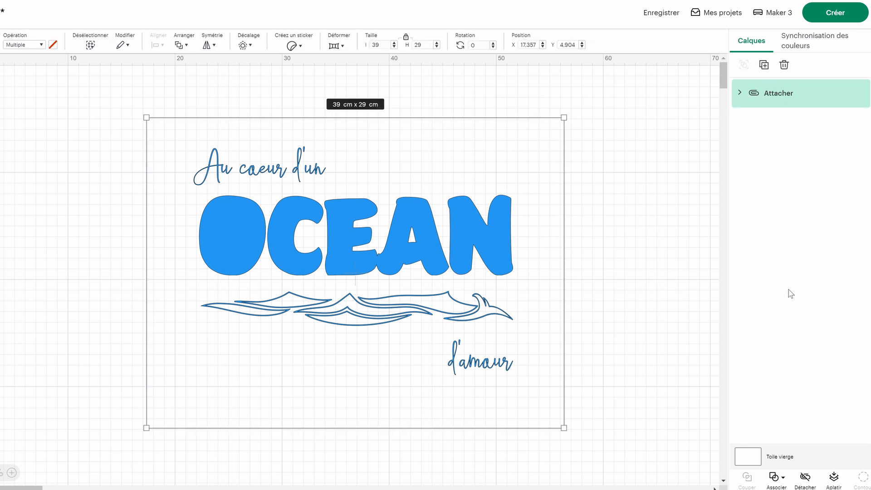
double_click(780, 93)
key(BackSpace)
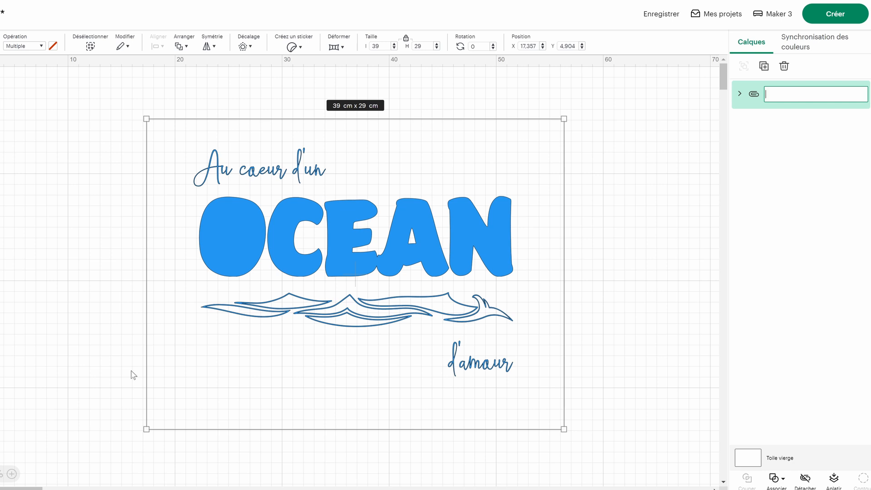
text(vinyle bleu)
drag(370, 307, 384, 307)
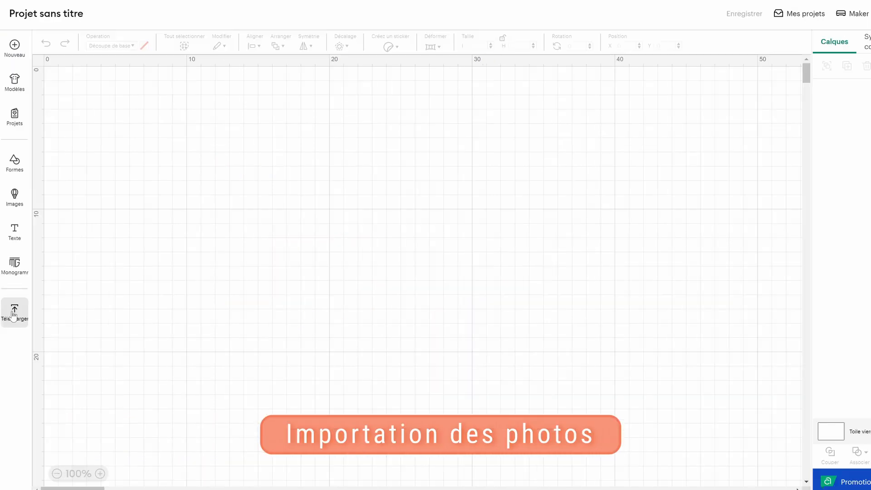
click(14, 310)
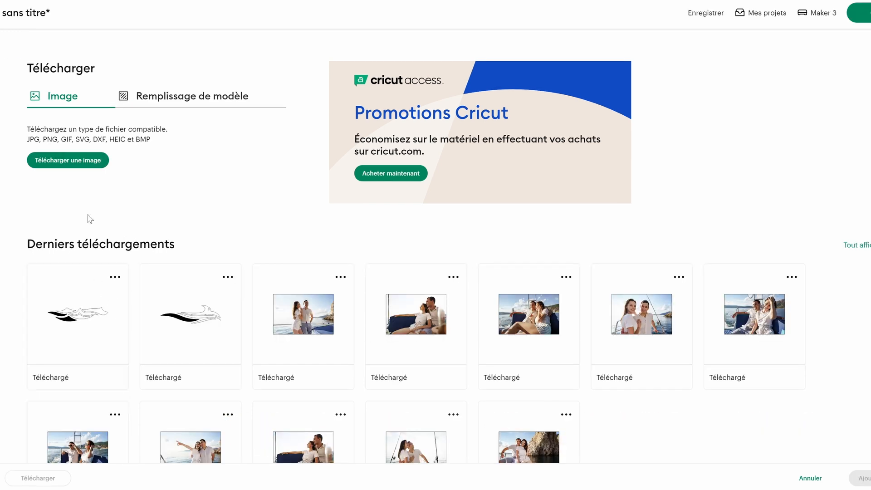
click(74, 163)
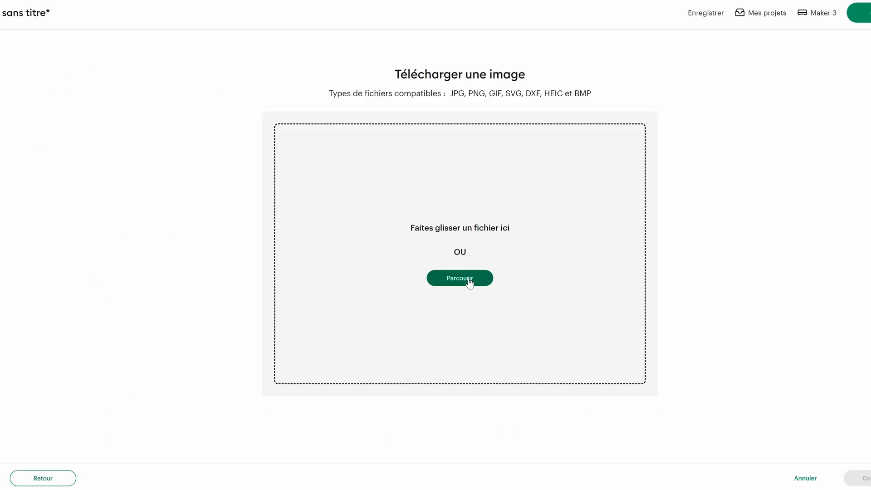
click(469, 279)
click(80, 77)
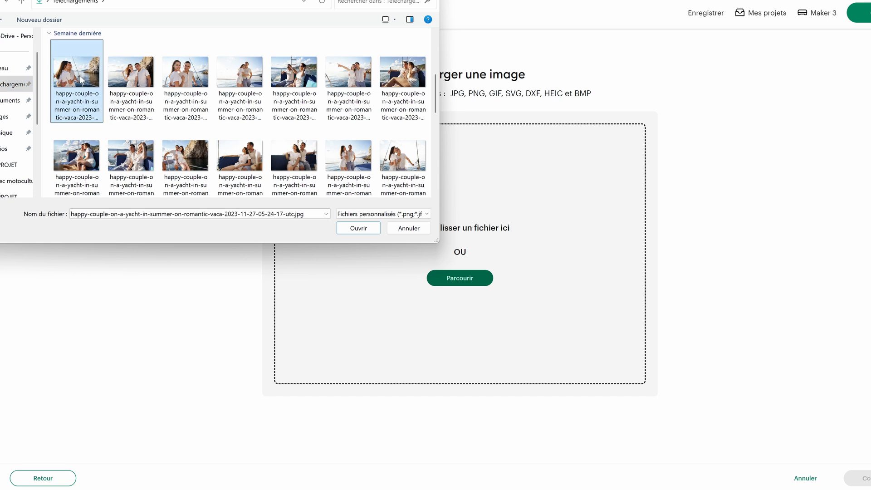
click(360, 229)
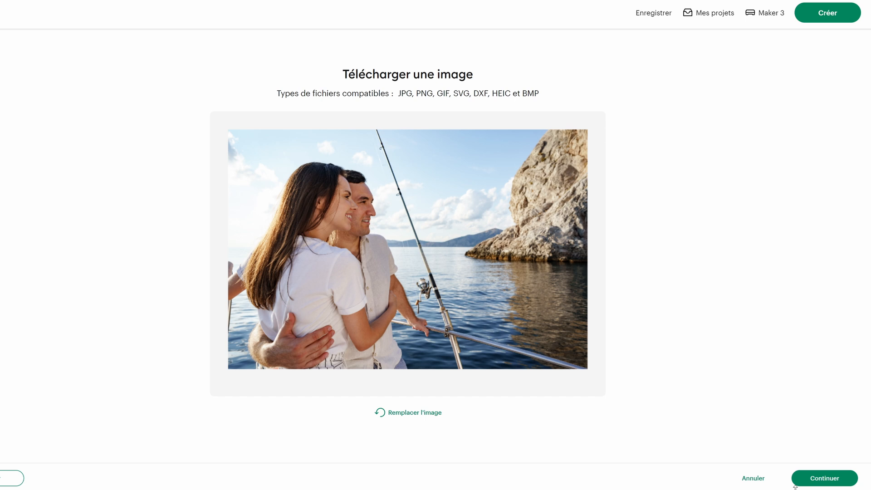
- Keep the photo's background intact, convert it as a Design plat, and complete its upload
click(824, 478)
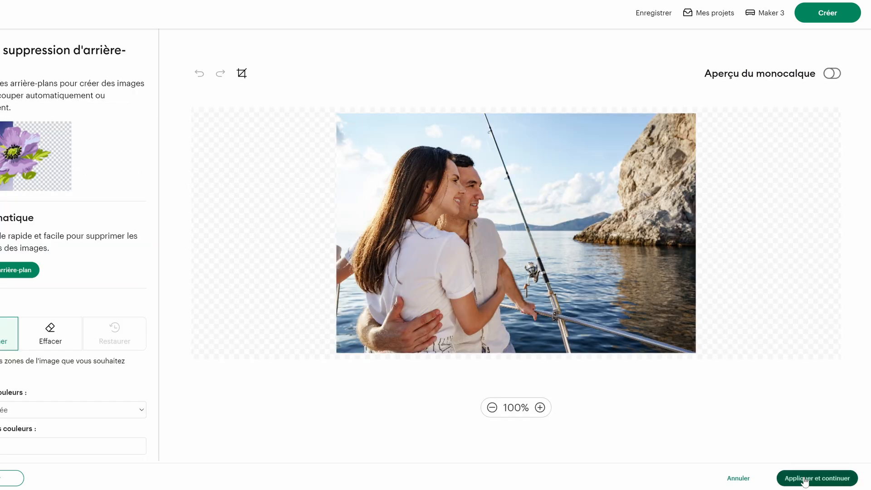
click(805, 480)
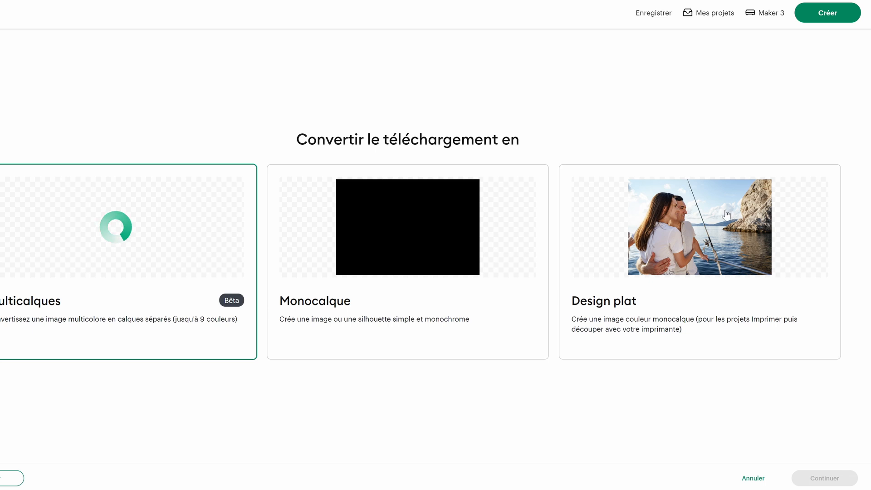
click(726, 215)
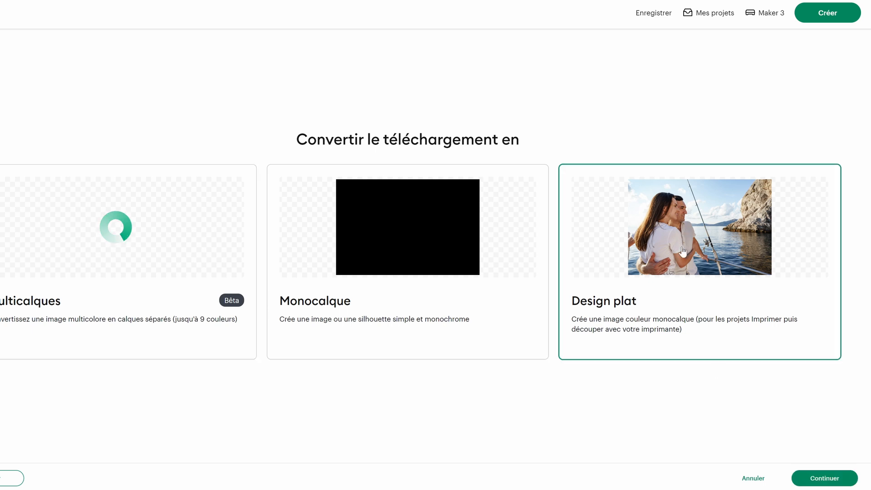
click(824, 478)
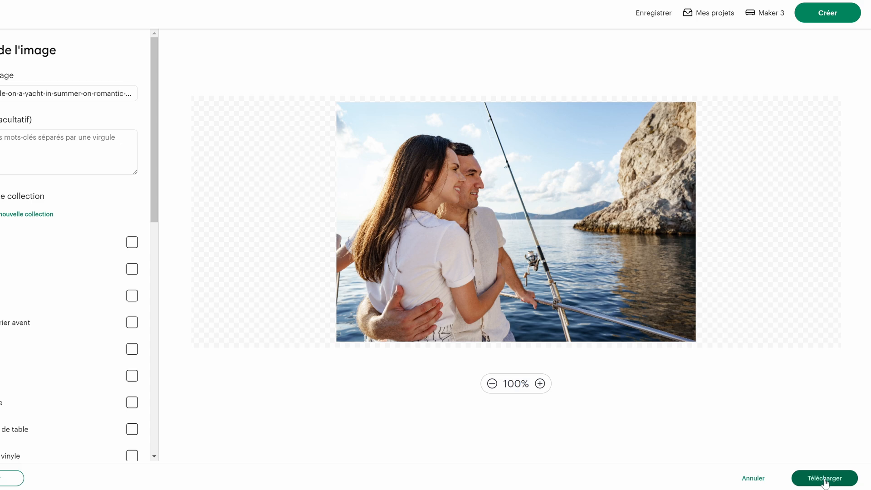
click(825, 479)
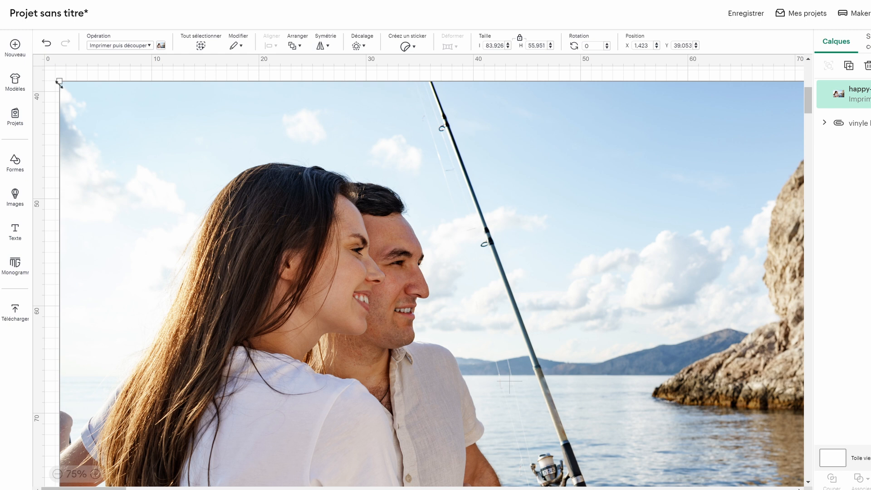
- Shrink the imported photo to about 41.4 x 27.6 cm, reposition it on the canvas and reduce it further
drag(58, 82, 525, 386)
drag(674, 430, 334, 199)
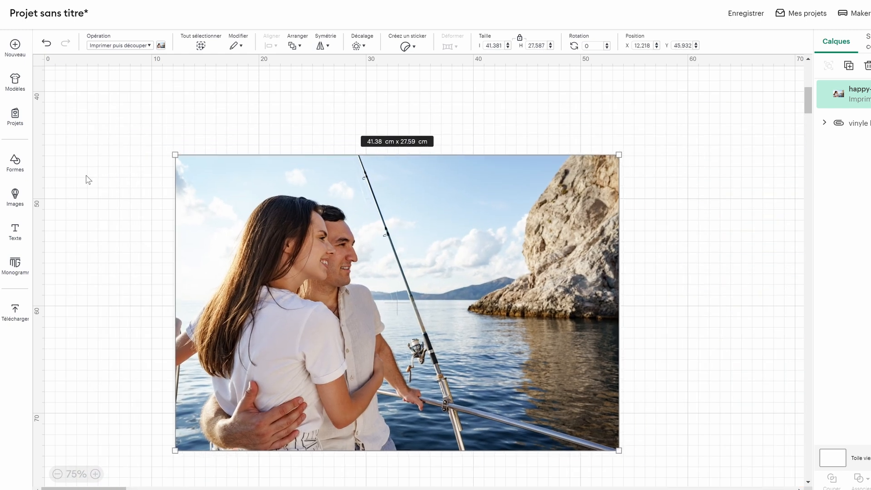
drag(175, 153, 425, 297)
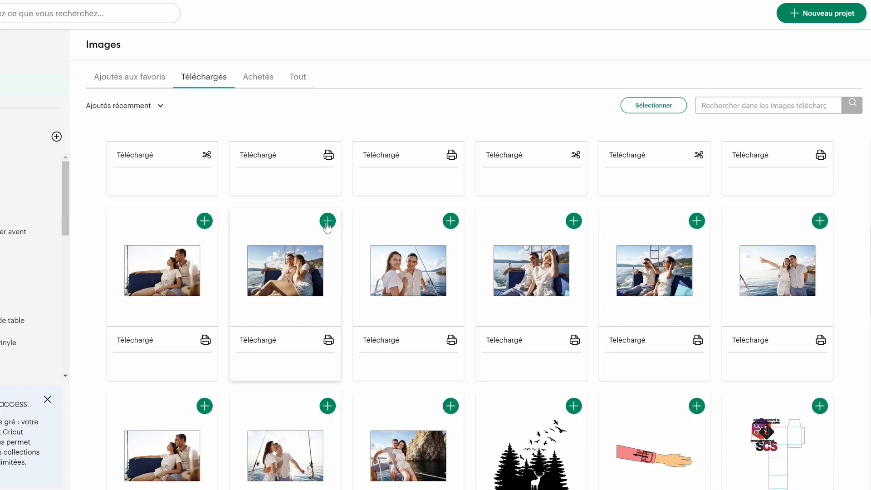
- Add the other uploaded photos of the couple on the boat to the canvas and display them there
click(328, 222)
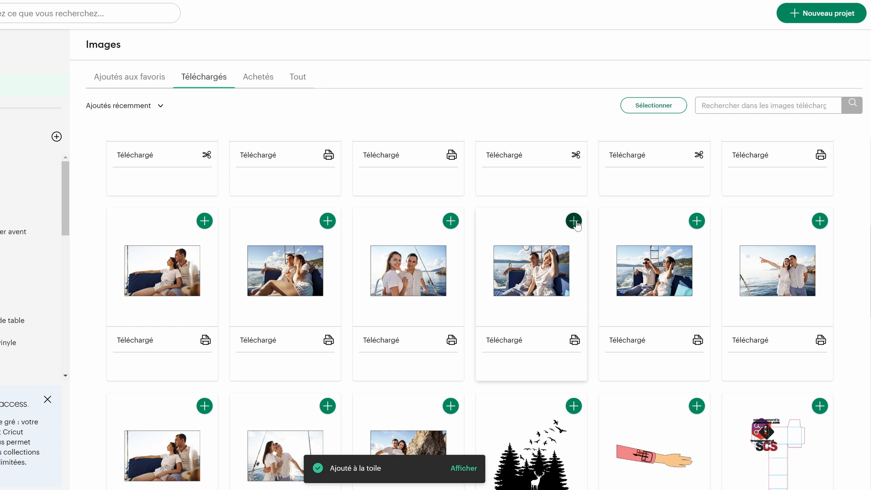
click(462, 468)
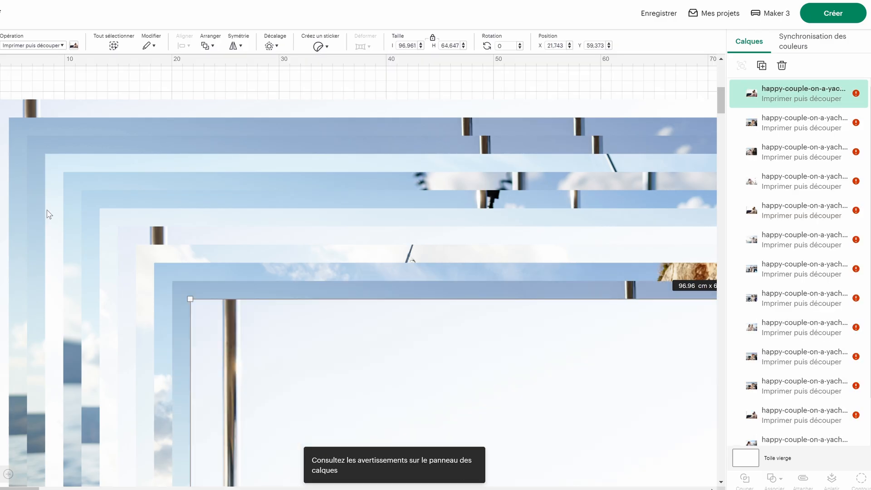
- Select all the newly added oversized photos and shrink them together to about 15.6 x 11.2 cm
click(0, 110)
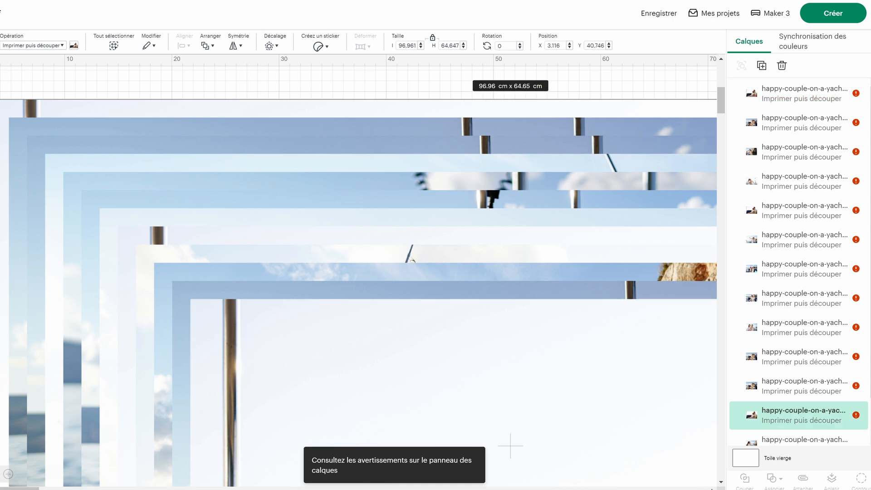
mouse_move(1, 99)
mouse_down()
mouse_move(23, 121)
mouse_move(1, 105)
mouse_up()
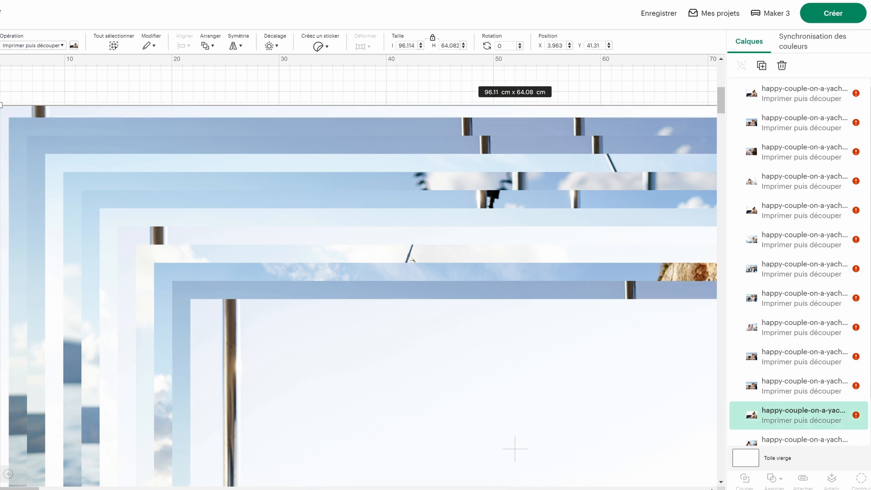
key(ctrl+a)
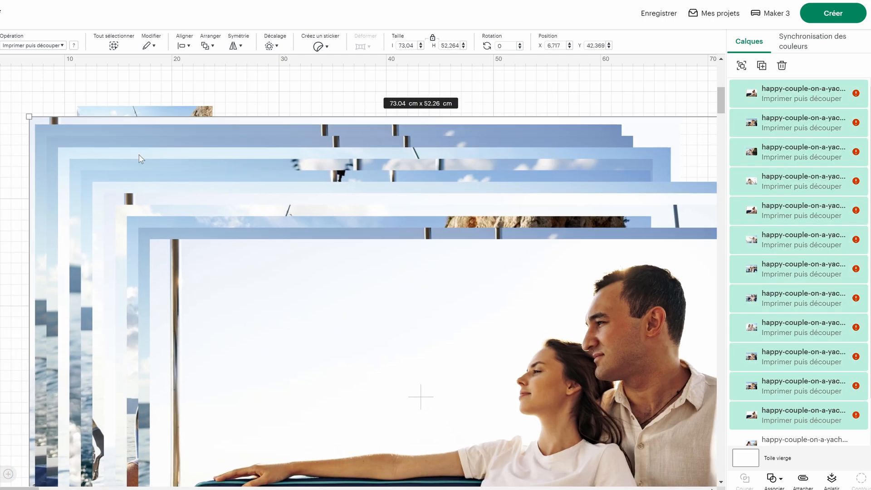
drag(28, 117, 458, 422)
drag(655, 476, 290, 207)
drag(94, 157, 478, 361)
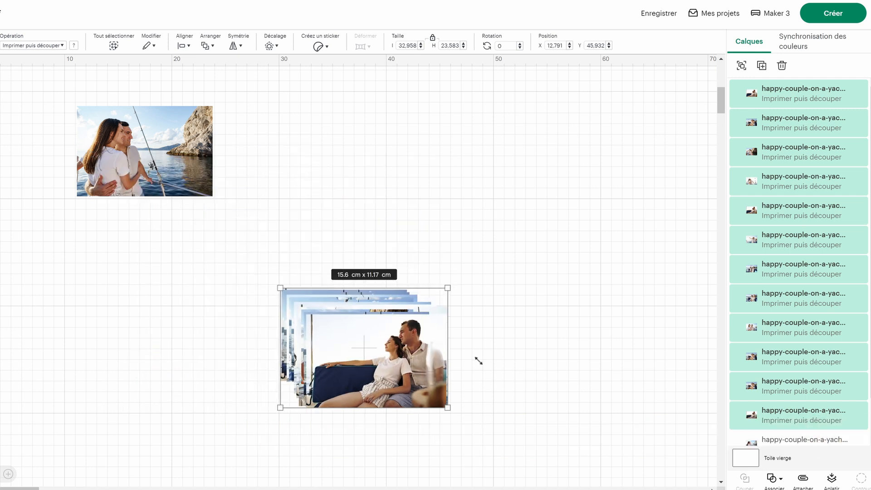
click(479, 360)
- Spread the stacked photos apart around the canvas and delete the duplicate of the couple seated on the blue bench
drag(421, 377, 505, 320)
drag(355, 154, 338, 143)
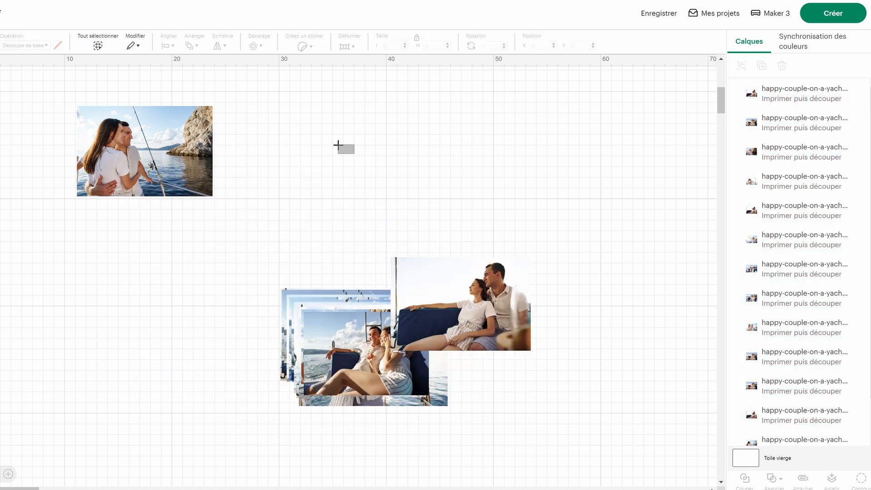
drag(433, 308, 292, 160)
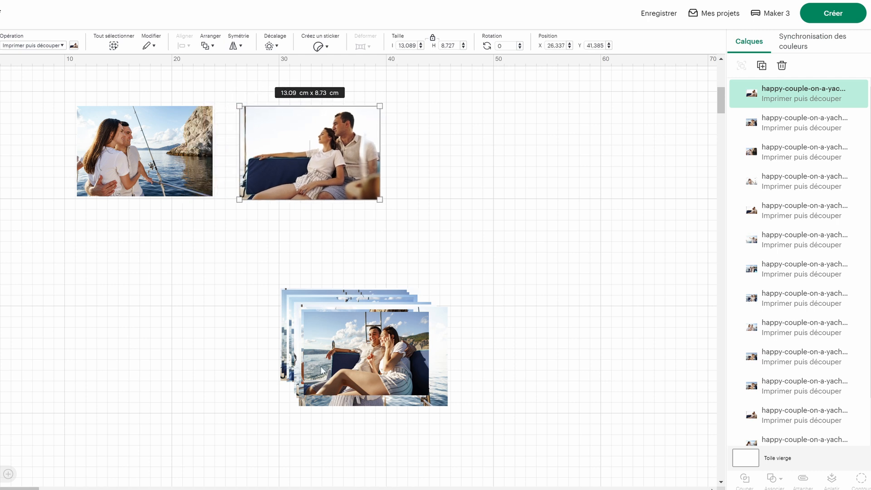
drag(322, 371, 419, 174)
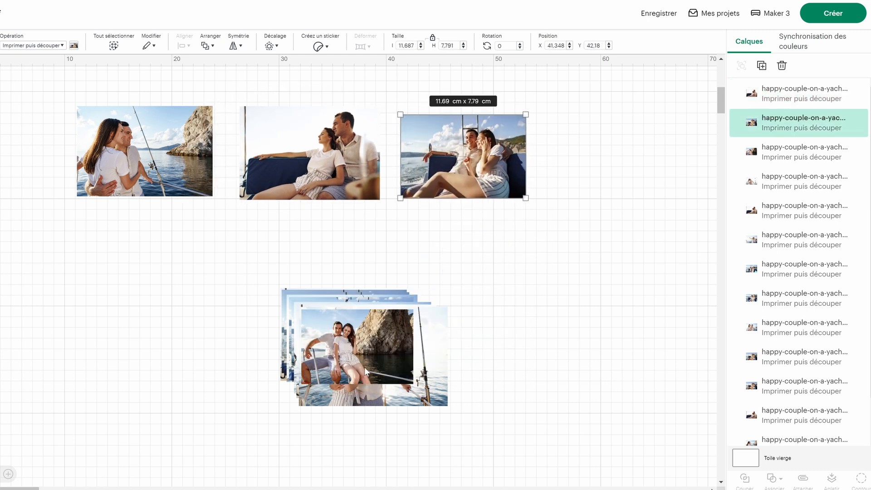
drag(365, 372, 132, 299)
drag(374, 356, 163, 413)
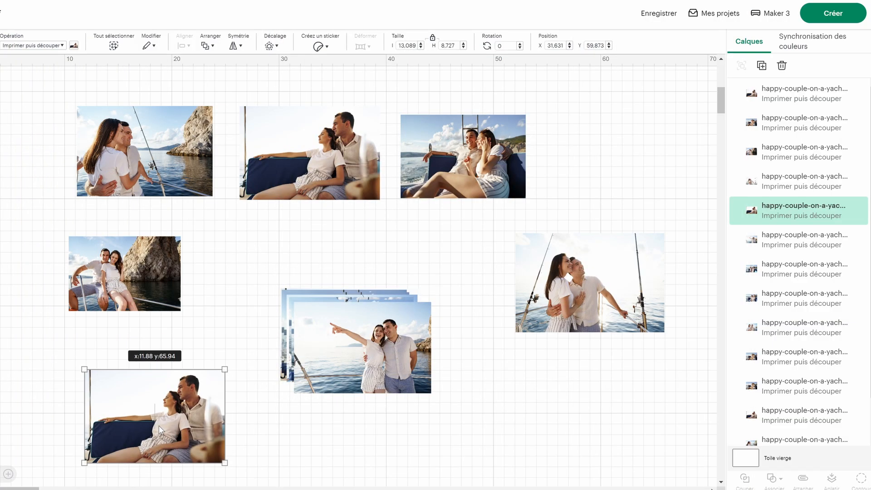
key(Delete)
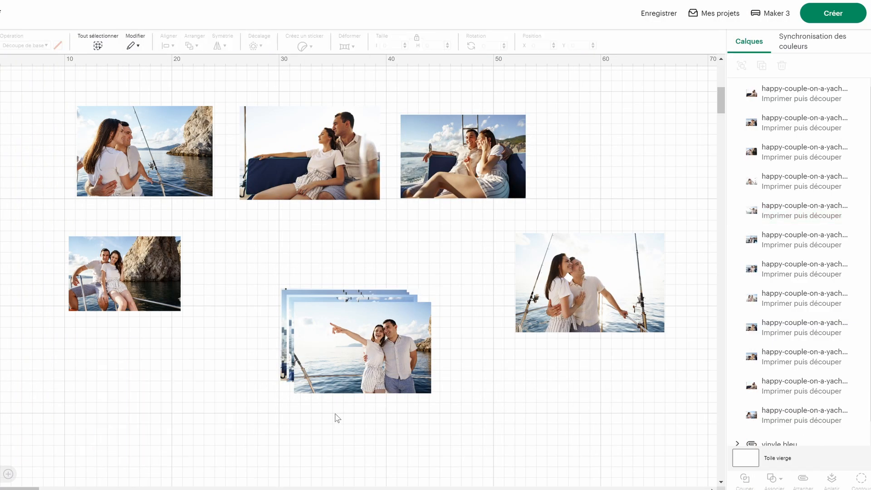
drag(370, 367, 154, 428)
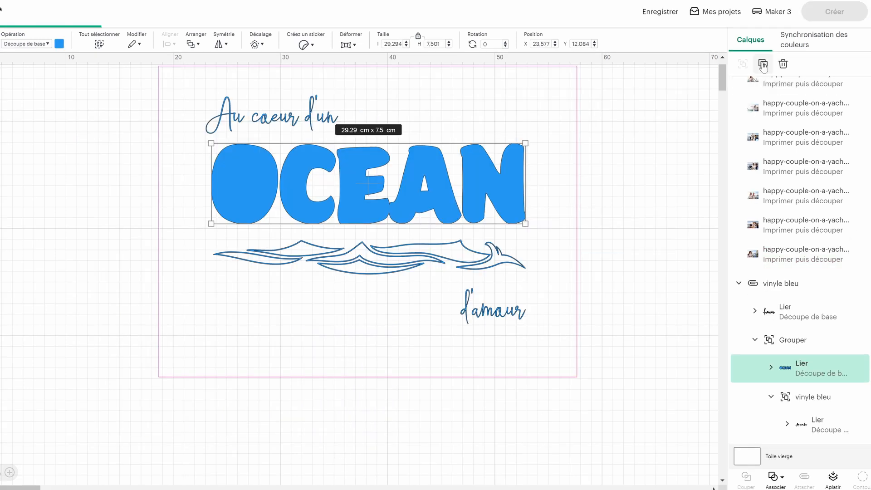
- Duplicate the blue OCEAN layer, place the copy below the frame and apply a -0.15 cm Décalage to it
click(763, 66)
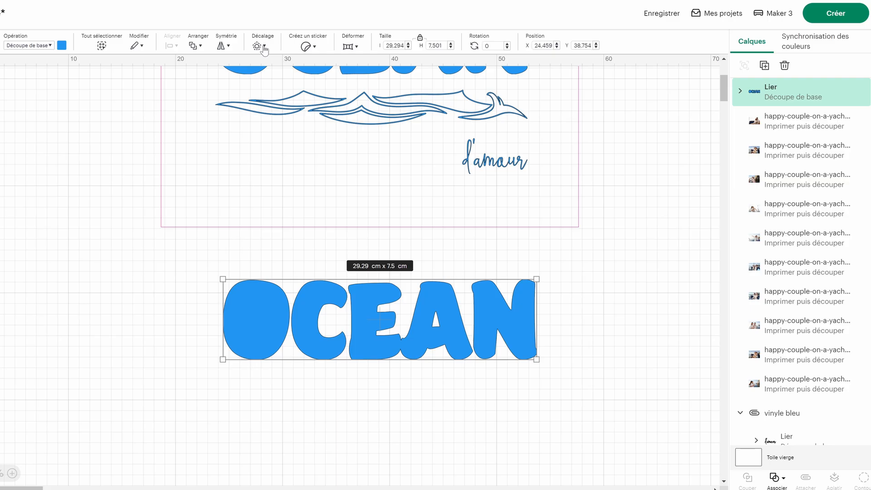
click(265, 49)
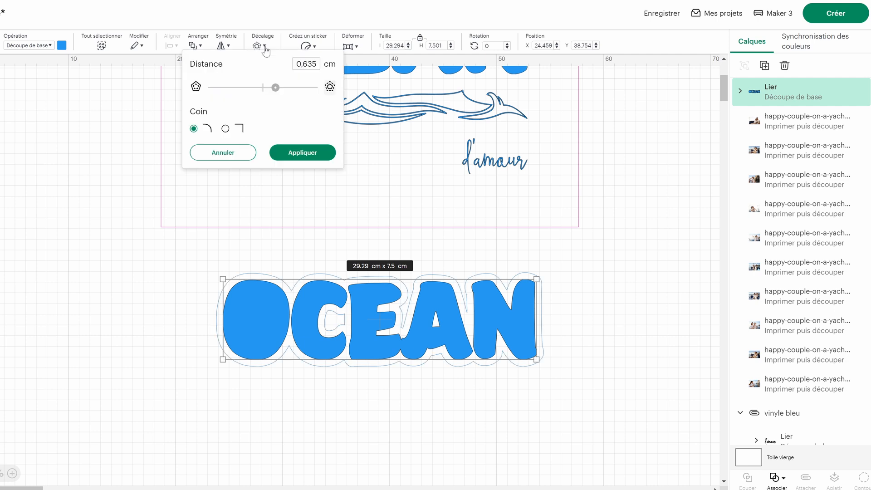
double_click(313, 64)
key(BackSpace)
text(-0.15)
click(298, 155)
- Delete the blue OCEAN copy, keeping only the offset version, and change that version's operation to Guide
drag(372, 330, 372, 407)
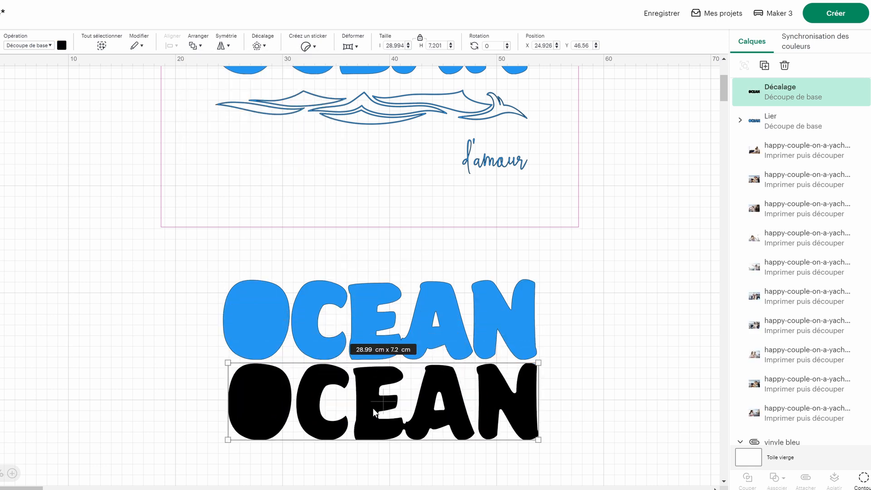
click(364, 309)
key(ctrl+z)
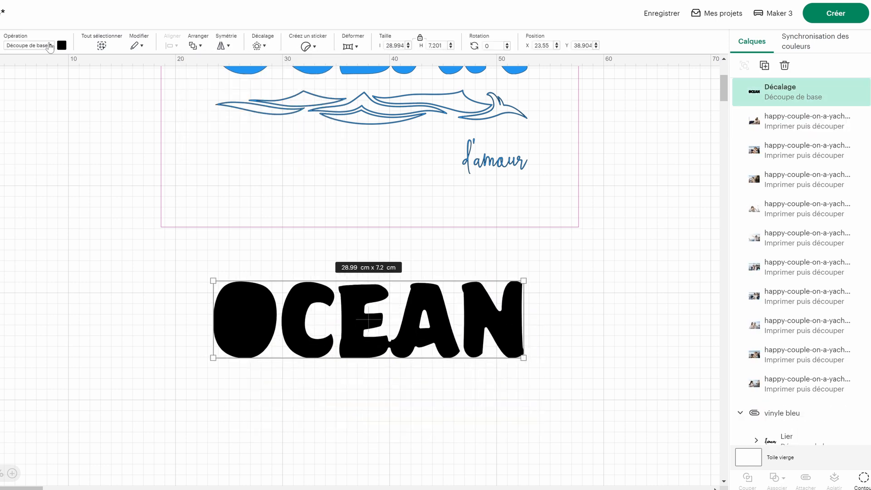
click(28, 45)
click(53, 303)
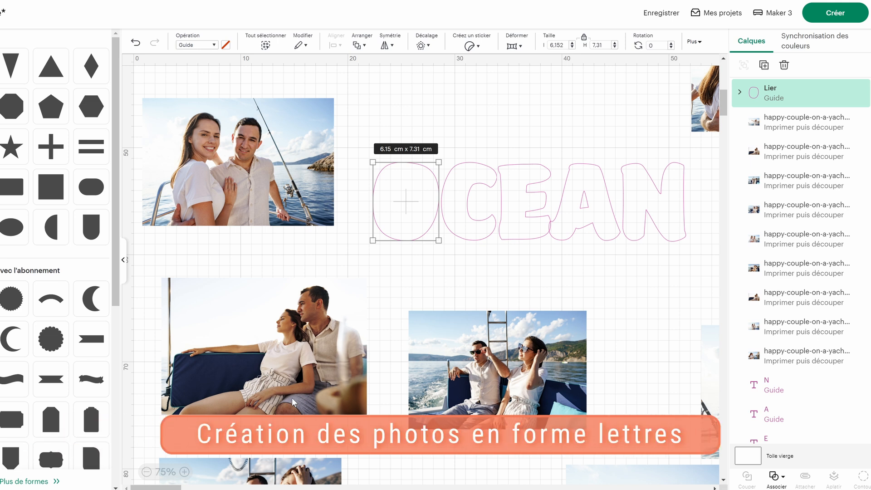
- Shrink the photo of the couple facing the camera to about 13.9 x 9.3 cm and position their faces within the O outline
click(663, 305)
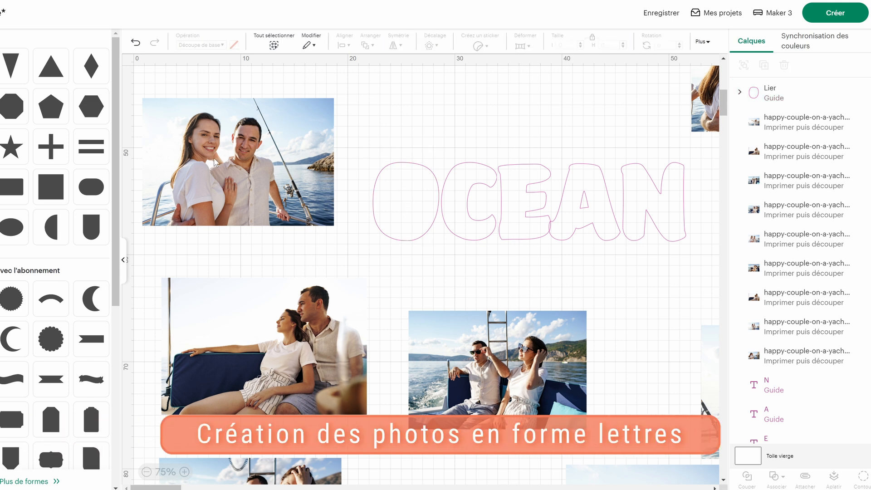
drag(266, 180, 453, 237)
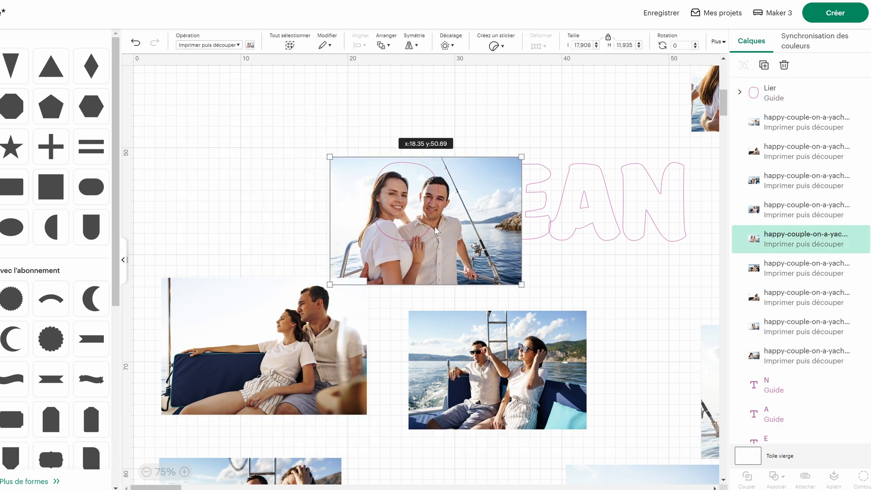
drag(523, 285, 457, 259)
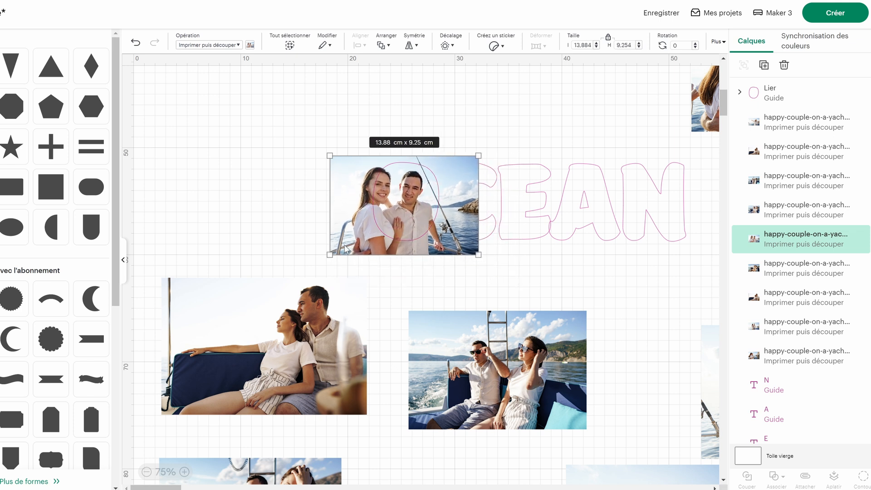
drag(346, 249, 359, 252)
drag(359, 253, 359, 254)
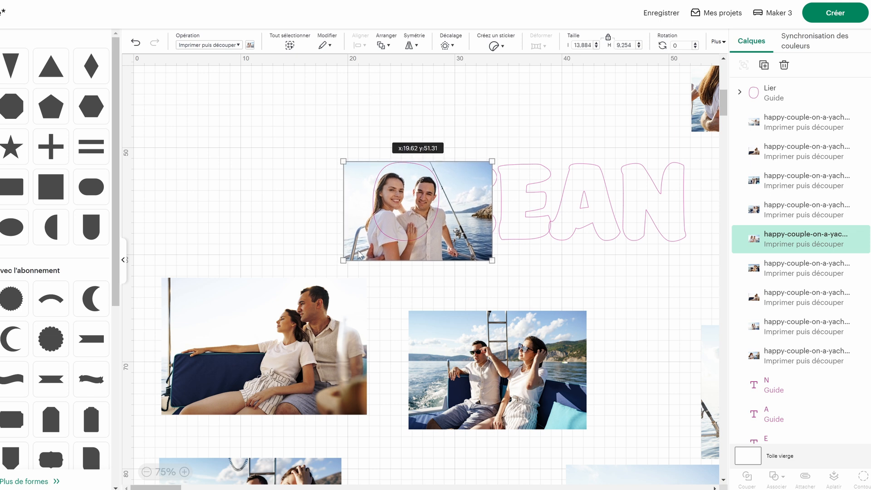
- Cut the photo with the O outline using Couper, and pull the O guide and the photo-filled O apart
shift+click(356, 226)
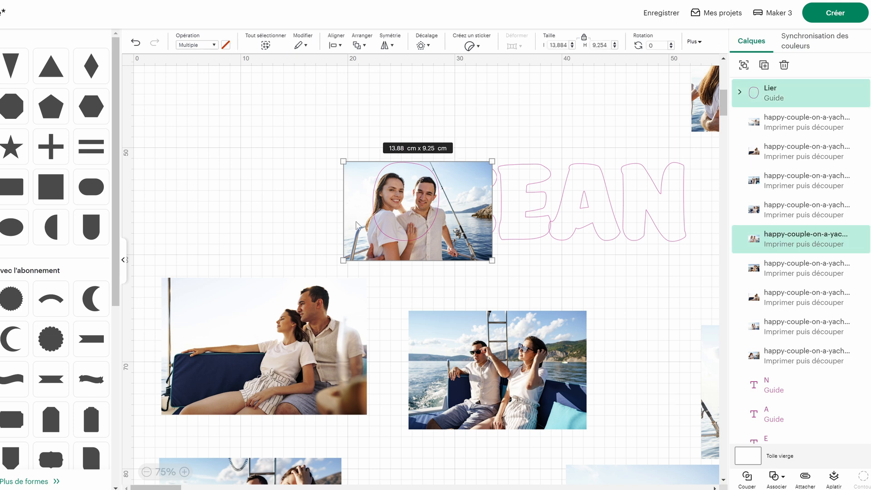
click(747, 477)
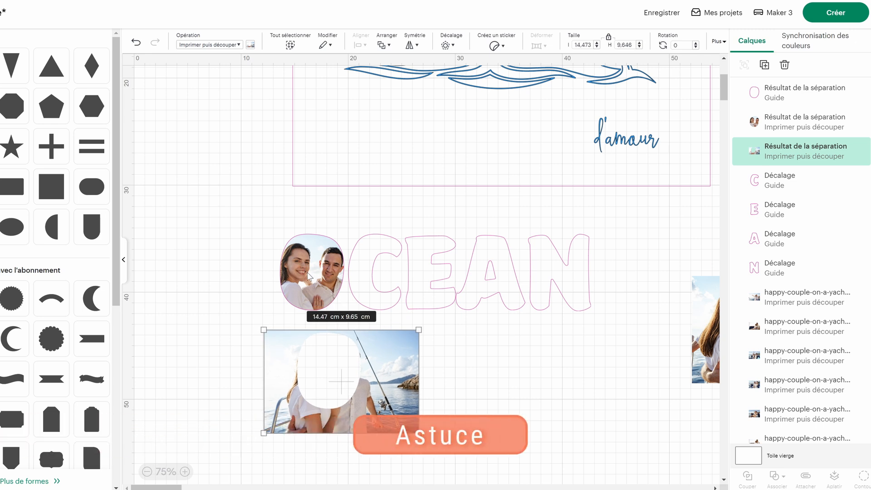
click(309, 276)
drag(309, 275, 201, 275)
click(298, 270)
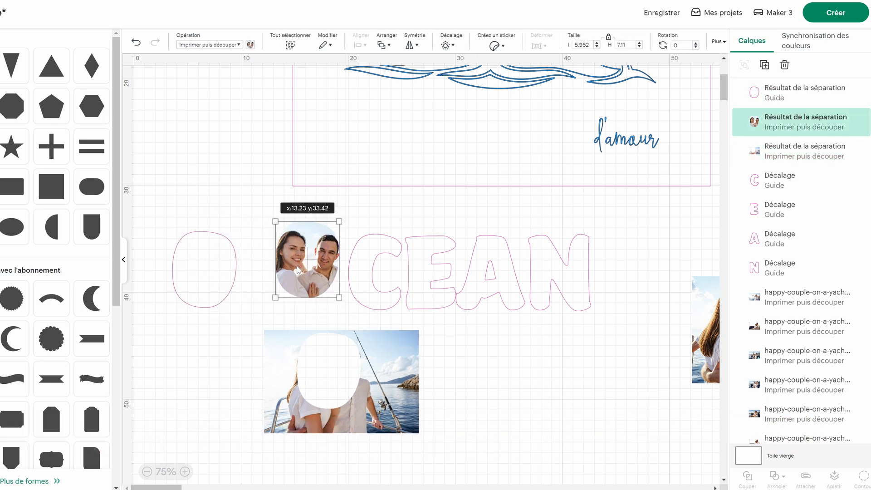
- Delete the leftover photo with the cut-out O and fit the photo-filled O inside the blue O of OCEAN
click(347, 396)
key(Delete)
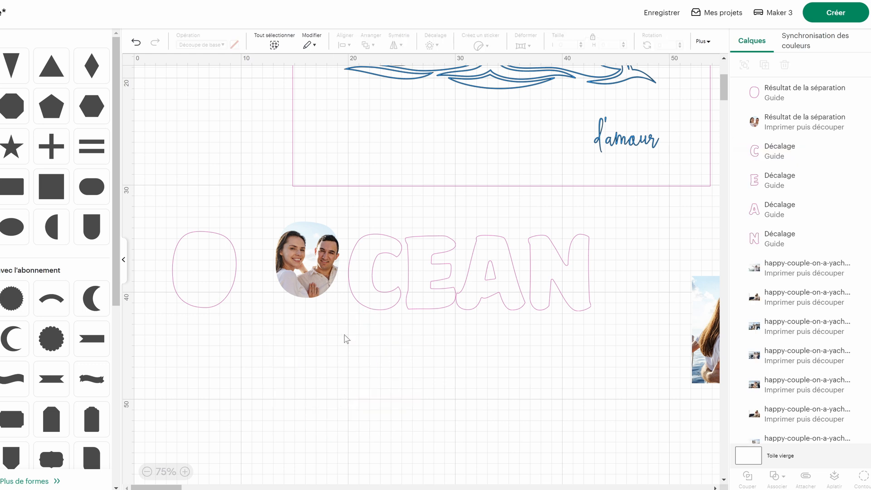
scroll(350, 361, up, 5)
drag(314, 463, 372, 210)
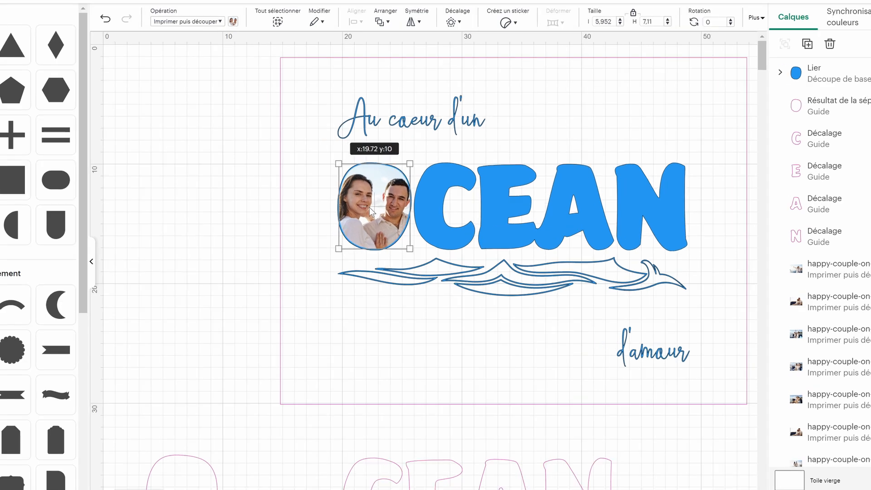
click(195, 271)
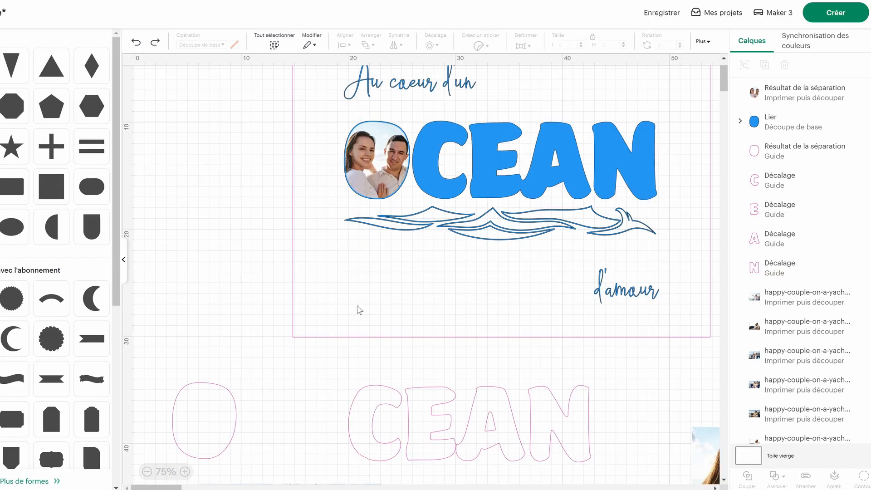
- Position the photo of the woman with her hand in her hair on the C outline and fit its cut-out inside the blue C
scroll(357, 311, down, 7)
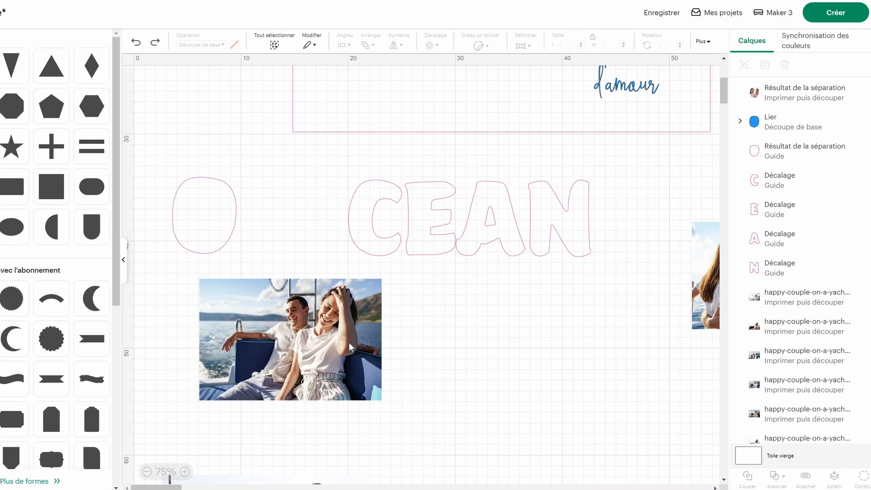
scroll(363, 300, up, 2)
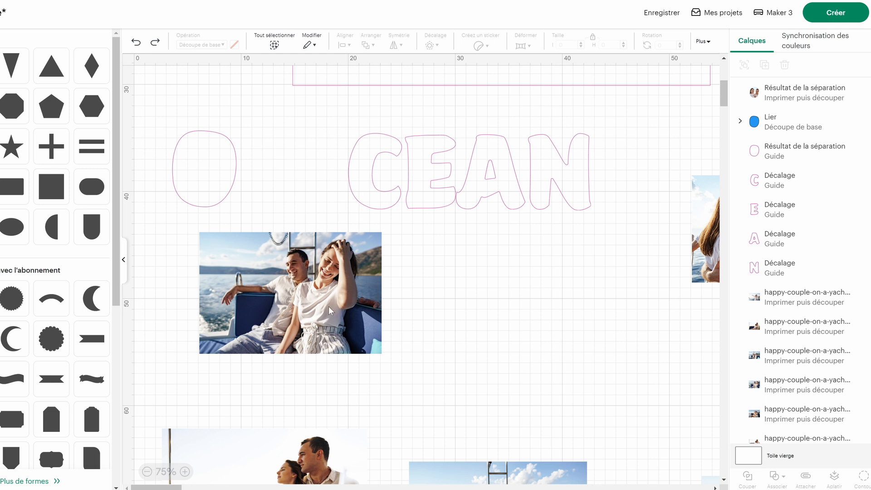
drag(331, 311, 361, 207)
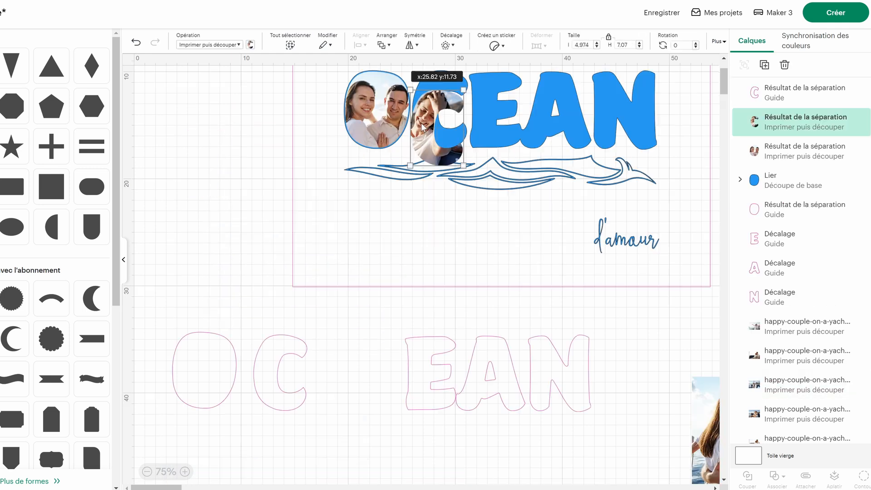
drag(421, 111, 423, 107)
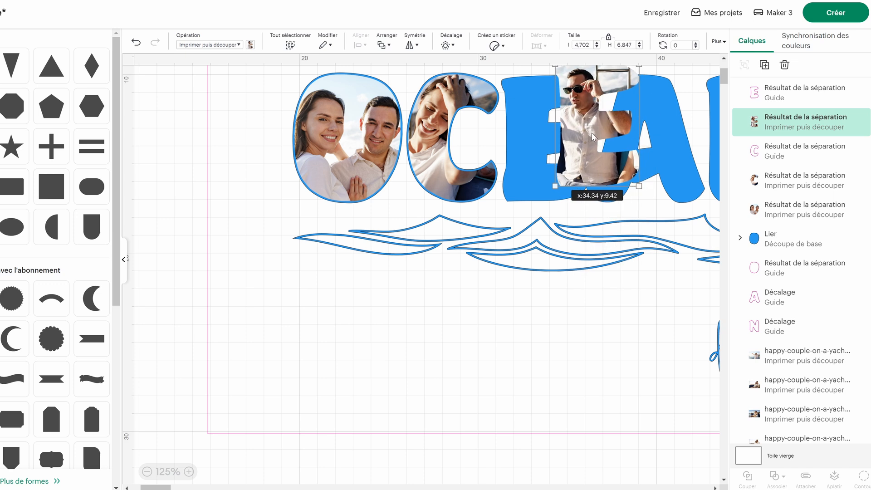
- Fit the photo-filled E and the photo-filled A inside the matching blue letters of OCEAN
drag(592, 136, 541, 150)
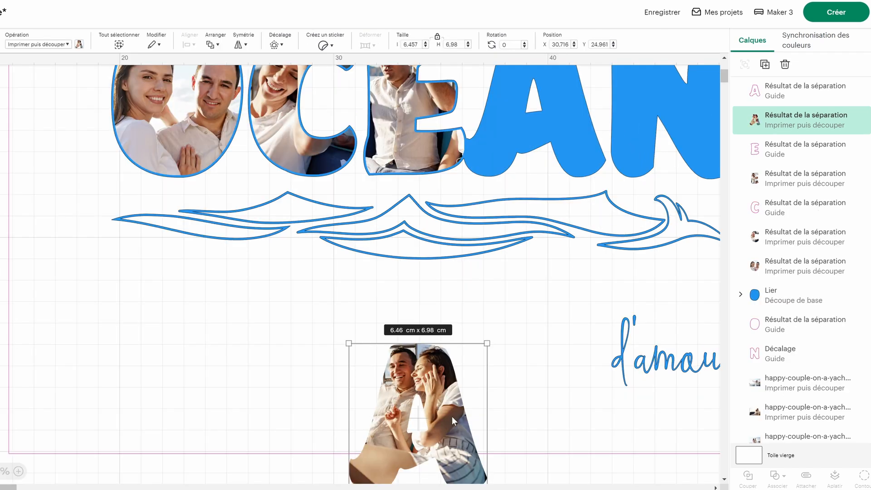
drag(452, 417, 534, 278)
scroll(541, 378, up, 3)
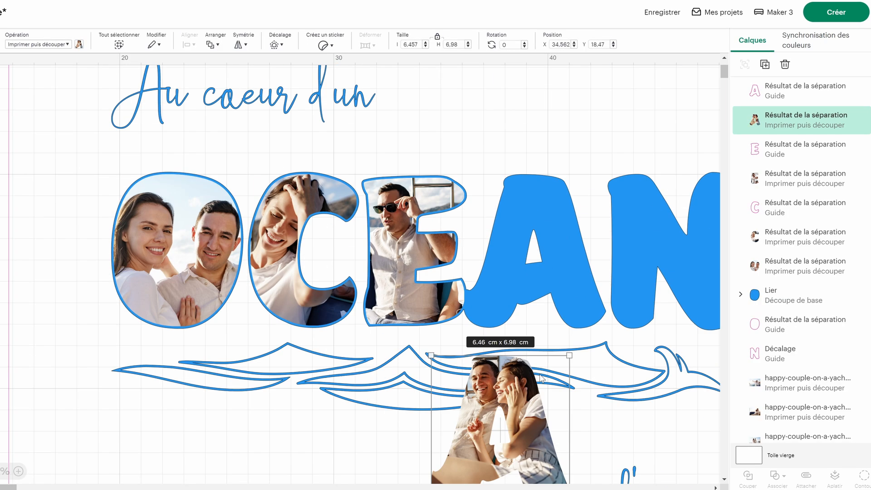
drag(529, 445, 563, 268)
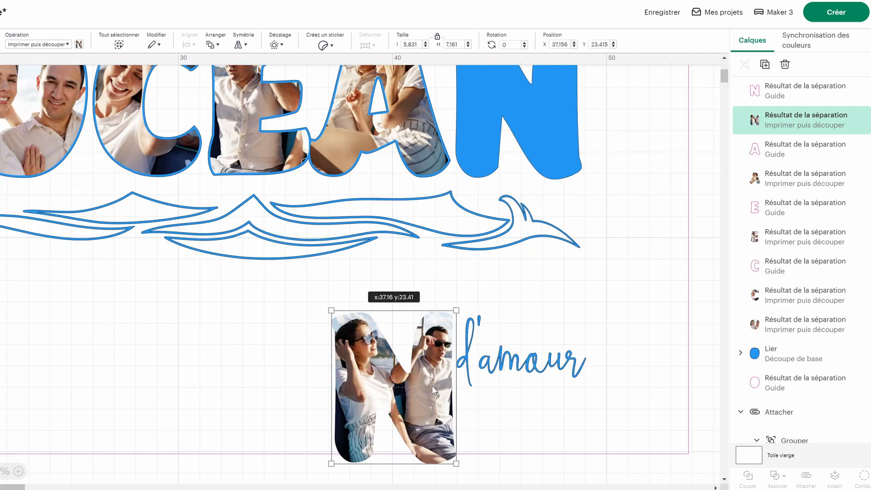
- Move the photo-filled N up from beside "d'amour" and fit it inside the blue N
drag(432, 385, 551, 241)
scroll(561, 292, up, 4)
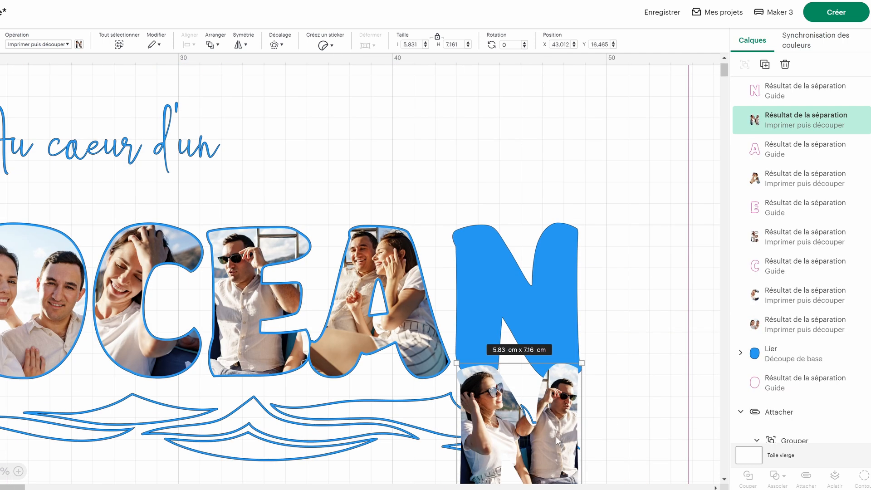
drag(556, 436, 554, 297)
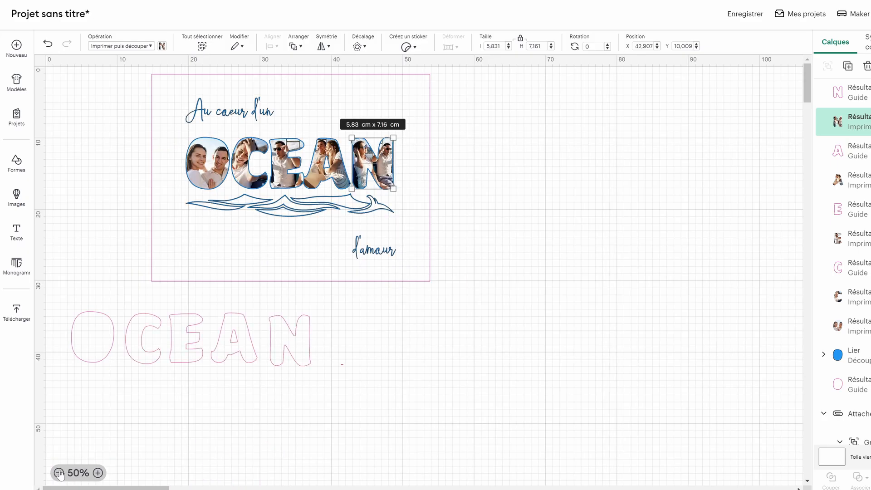
- Examine the photo-filled OCEAN lettering within the whole layout and the letter guides below the frame
click(98, 472)
drag(141, 489, 121, 489)
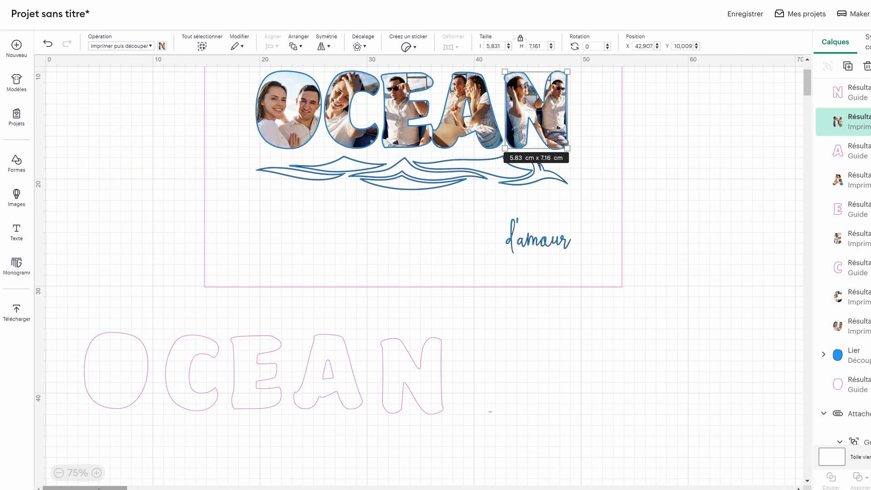
scroll(683, 303, up, 2)
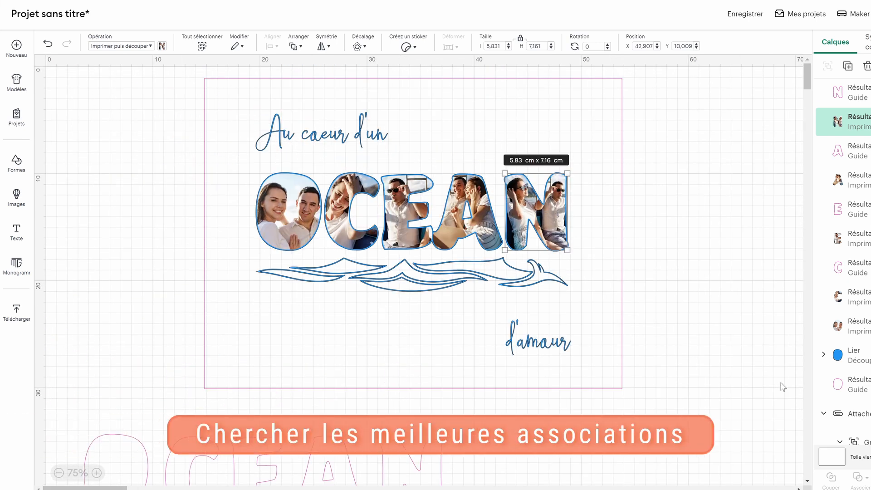
scroll(781, 386, down, 1)
scroll(726, 346, down, 2)
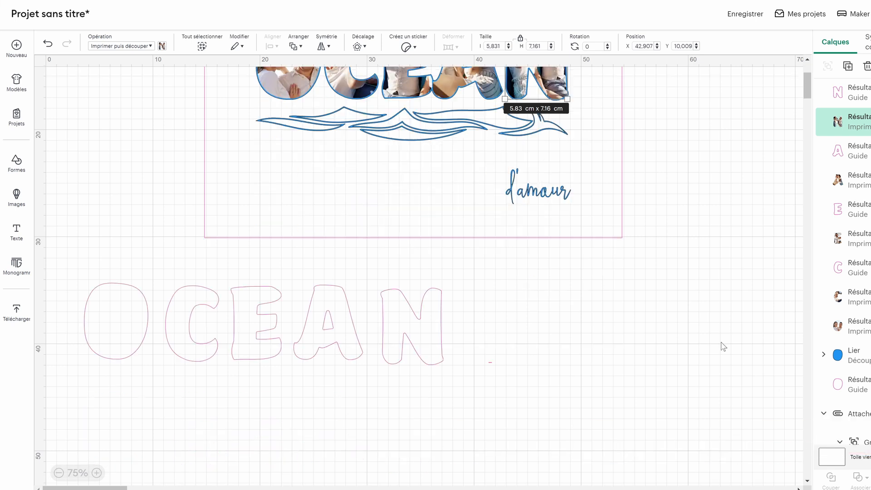
click(762, 309)
scroll(747, 295, up, 3)
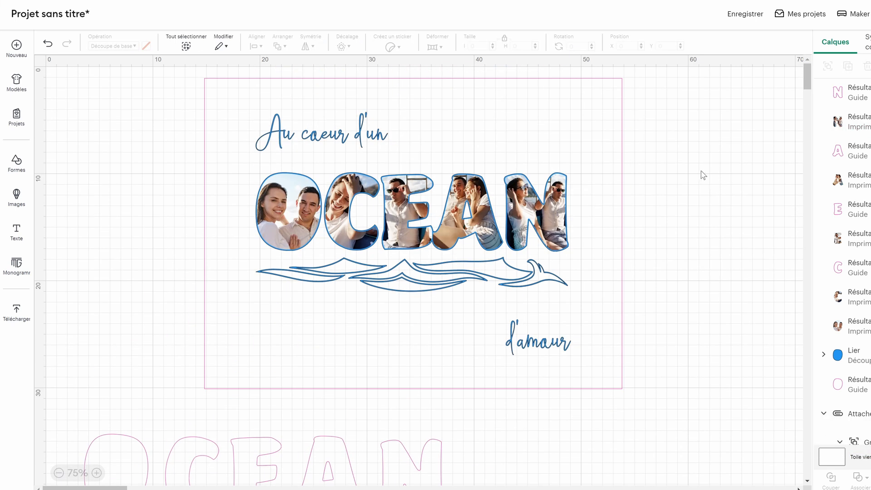
scroll(617, 346, down, 3)
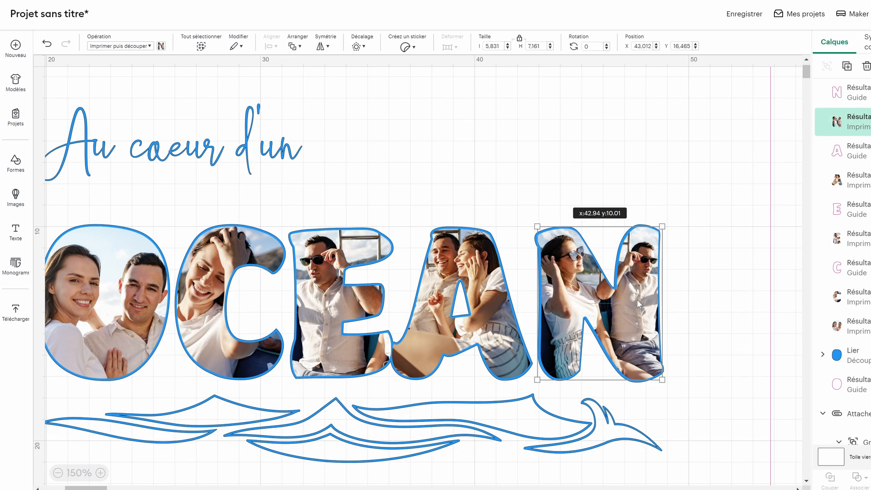
- Fine-tune the photo-filled N's position in its blue letter, and flatten the five photo letters together with Aplatir
drag(637, 299, 635, 300)
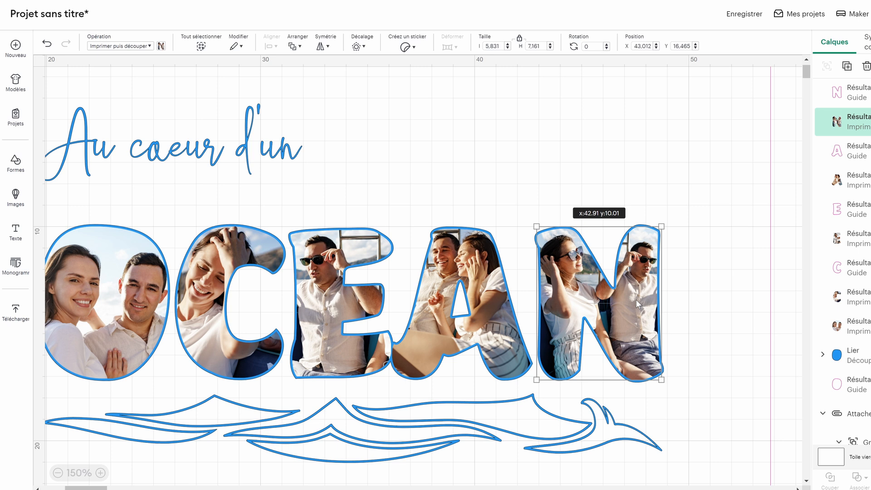
drag(173, 135, 365, 387)
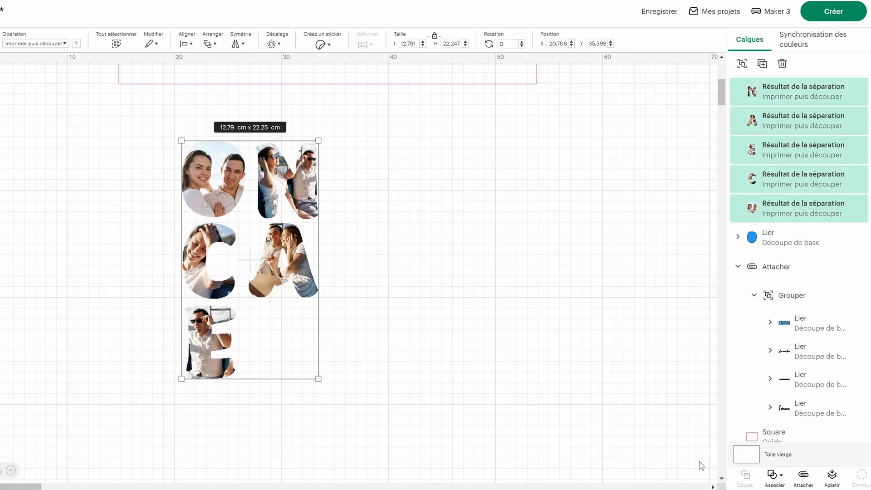
click(832, 476)
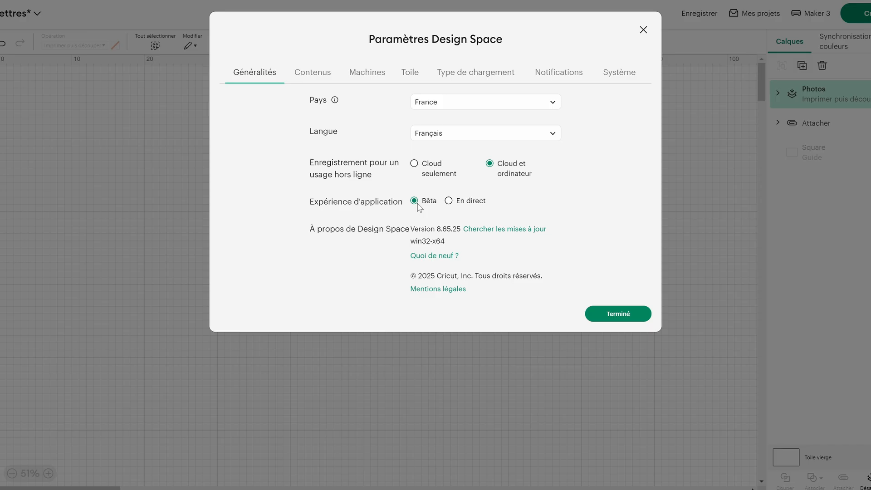
- View the Imprimer puis découper calibration for the Maker 3 in the machine settings and close it without printing a calibration sheet
click(360, 75)
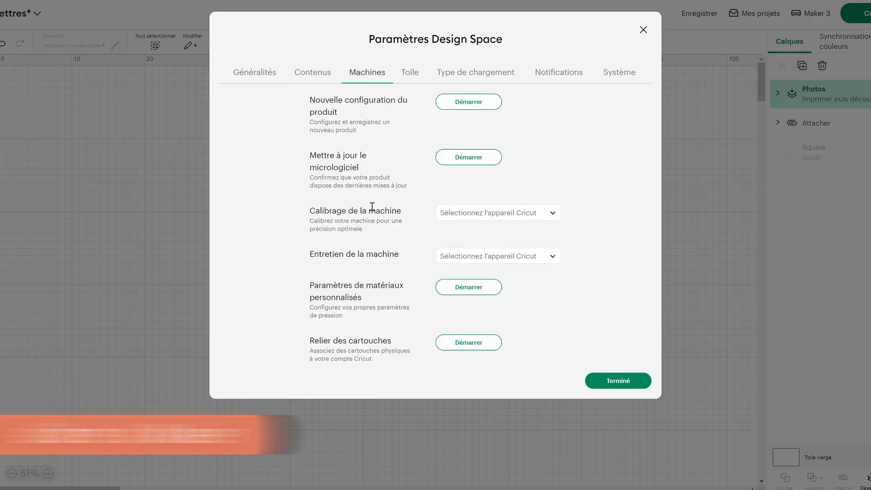
click(554, 215)
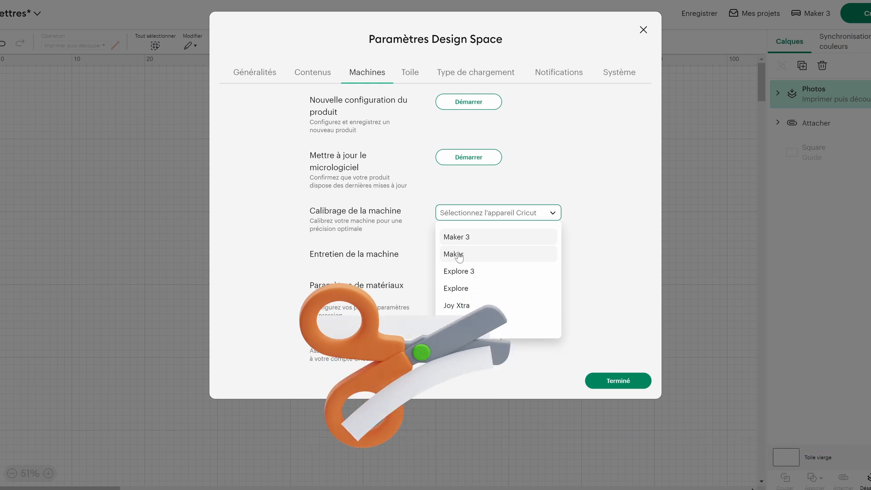
click(456, 237)
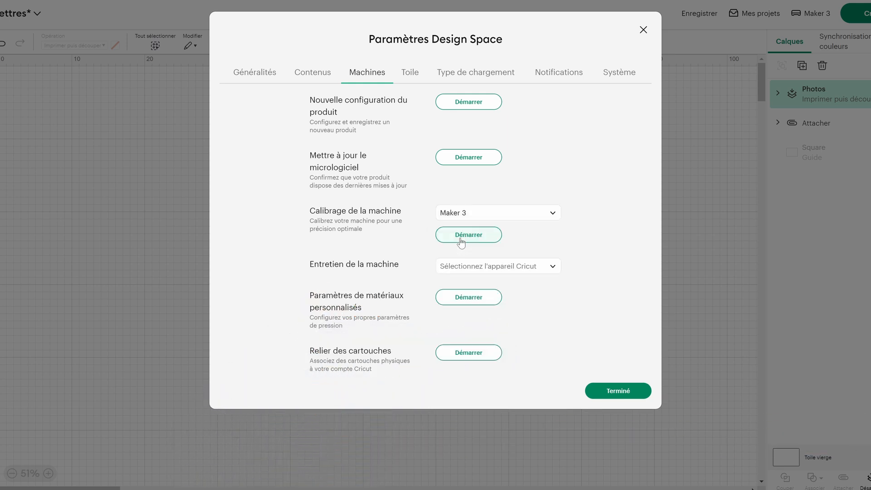
click(460, 236)
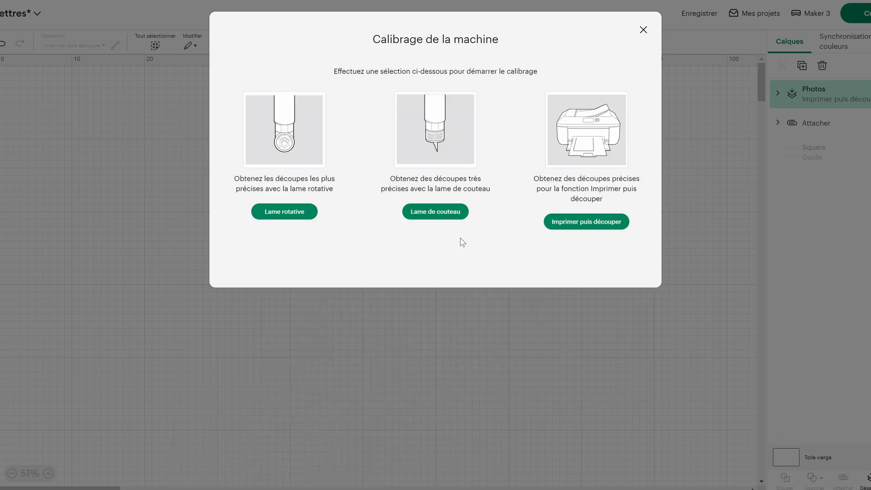
click(599, 224)
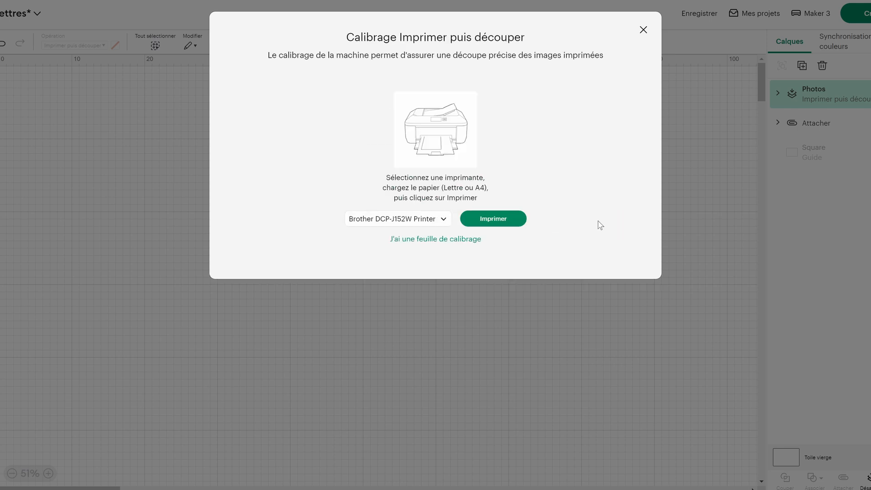
click(643, 29)
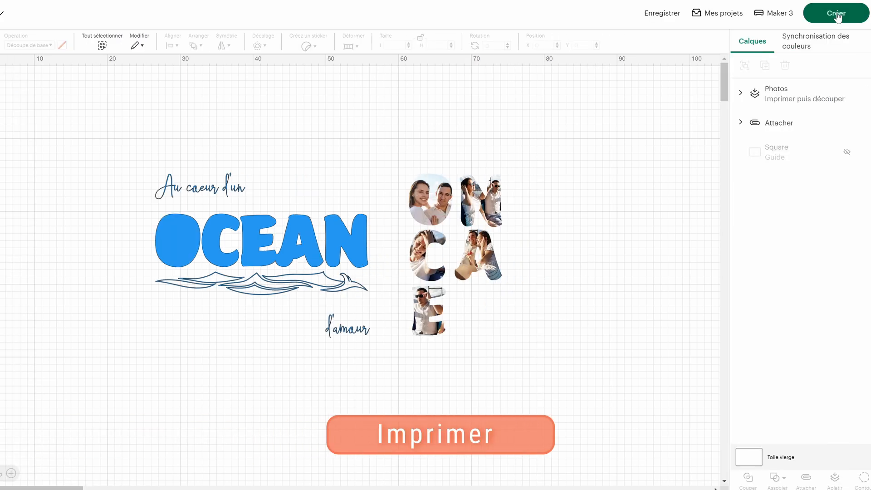
- Start making the project with all materials loaded Sur le tapis, using the 30.5 cm x 61 cm mat
click(837, 12)
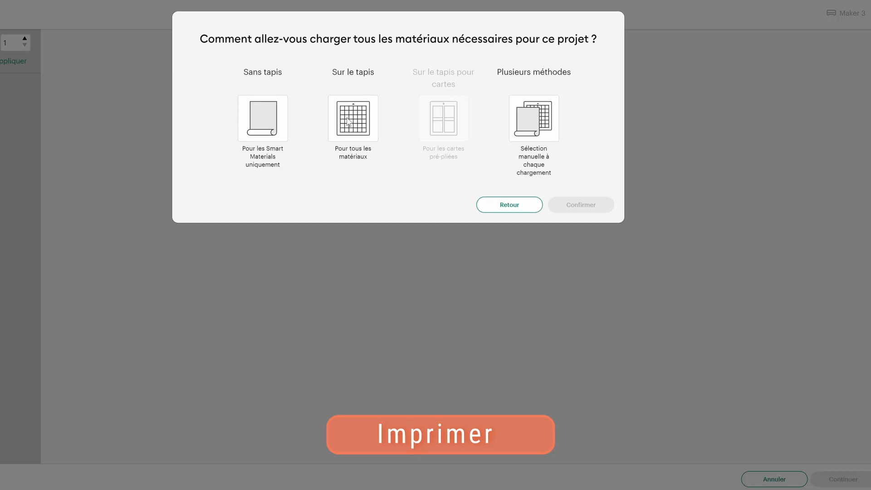
click(349, 128)
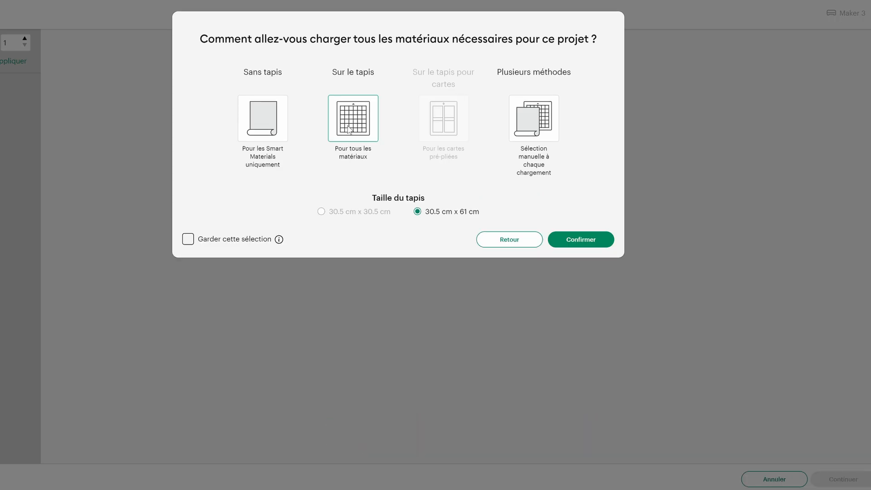
click(578, 239)
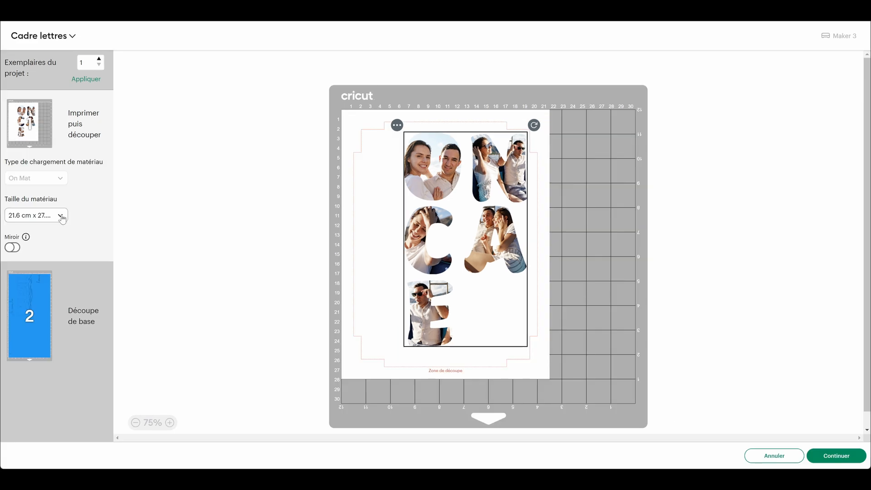
- Set the print-then-cut material size to 21 cm x 29.7 cm (A4) and continue to the printing stage
click(62, 217)
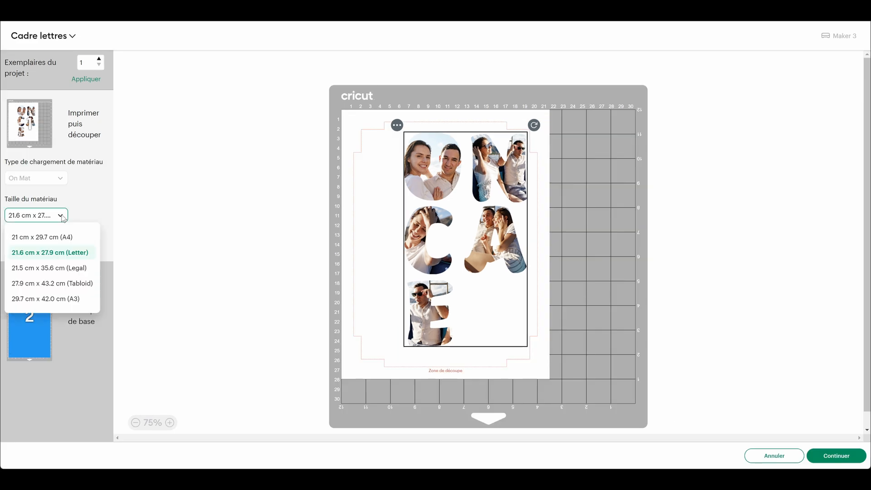
click(43, 237)
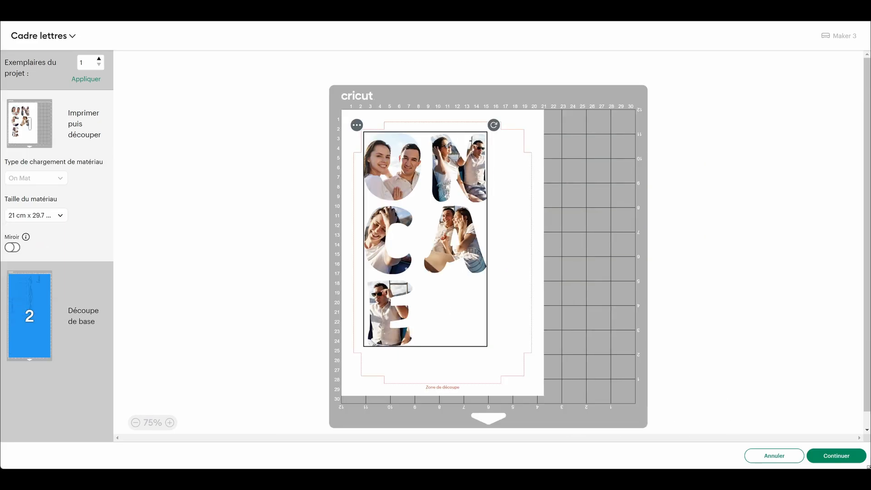
click(837, 457)
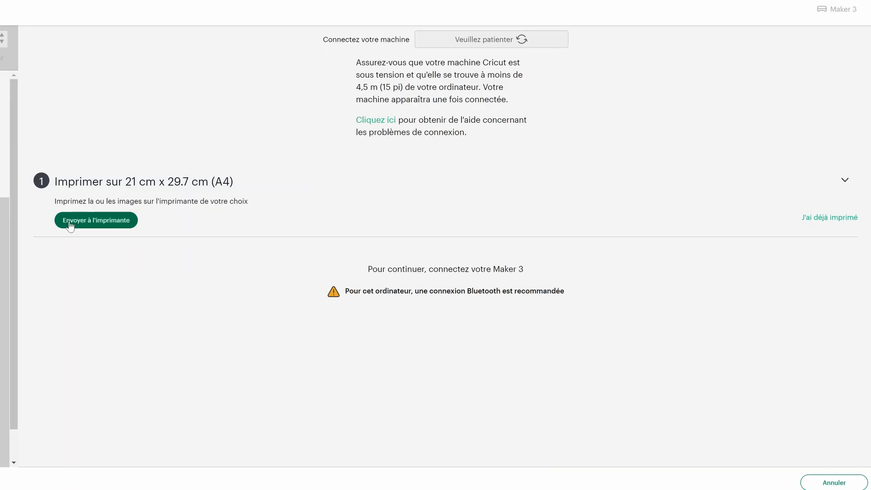
- Open the A4 photo sheet's print settings, turn off Ajoutez un fond perdu and turn on Utiliser le dialogue du système
click(71, 223)
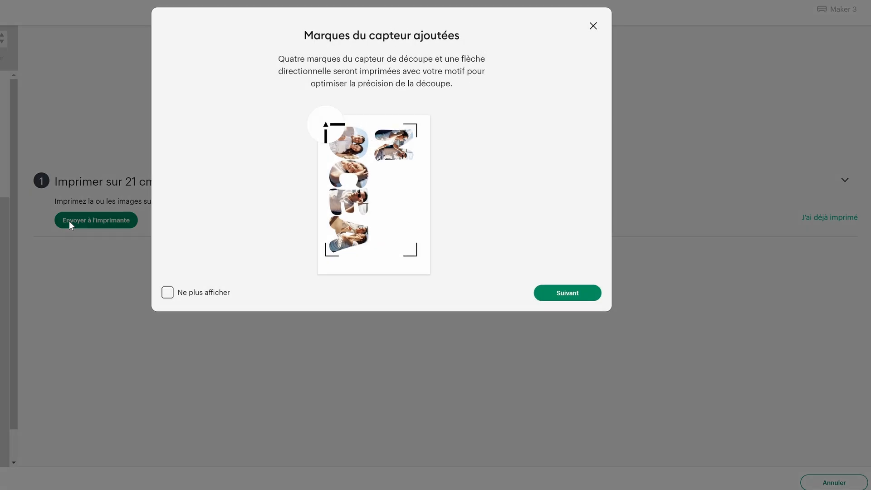
click(563, 292)
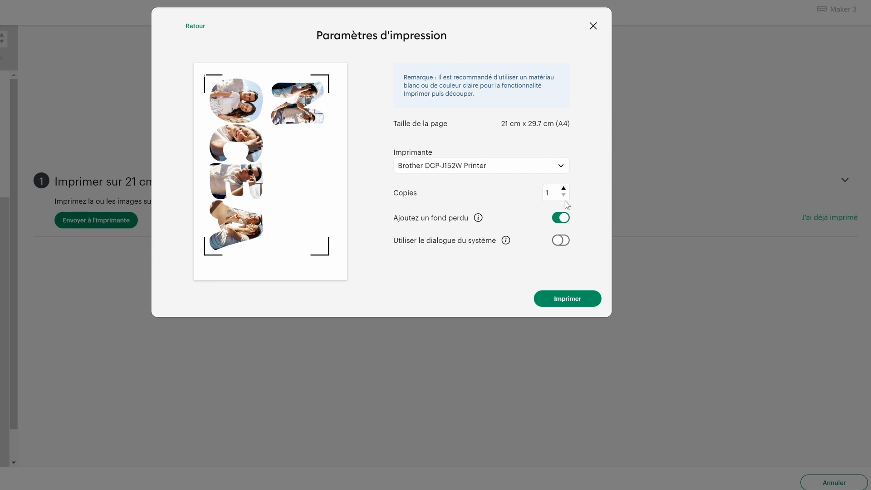
click(565, 220)
click(565, 242)
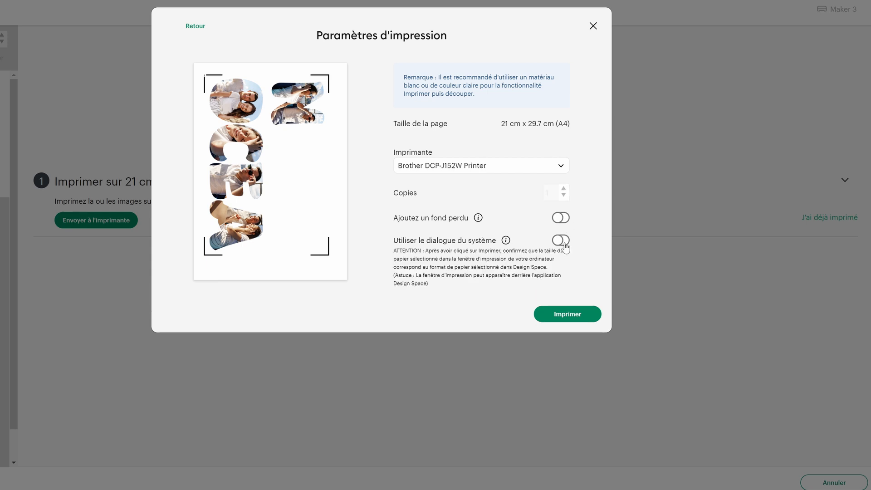
- Print the photo-letter sheet on the Brother DCP-J152W Printer after choosing its Type de support, and finish the print quality check
click(572, 318)
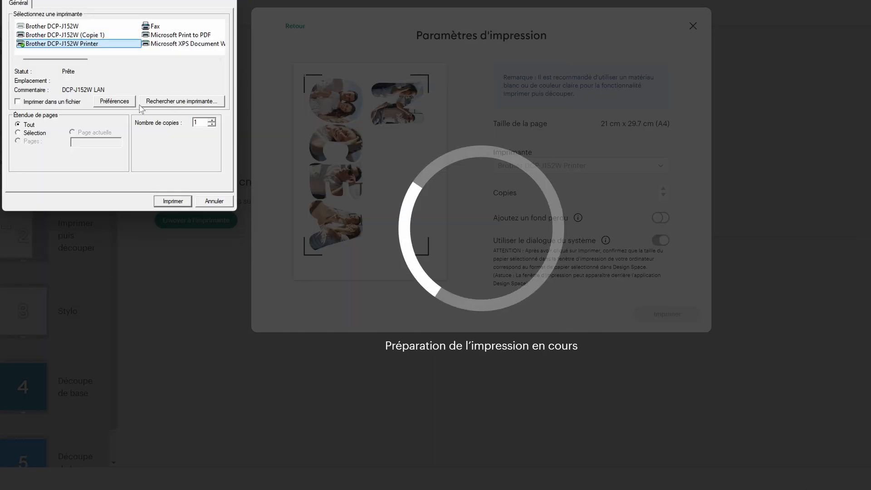
click(129, 102)
click(292, 72)
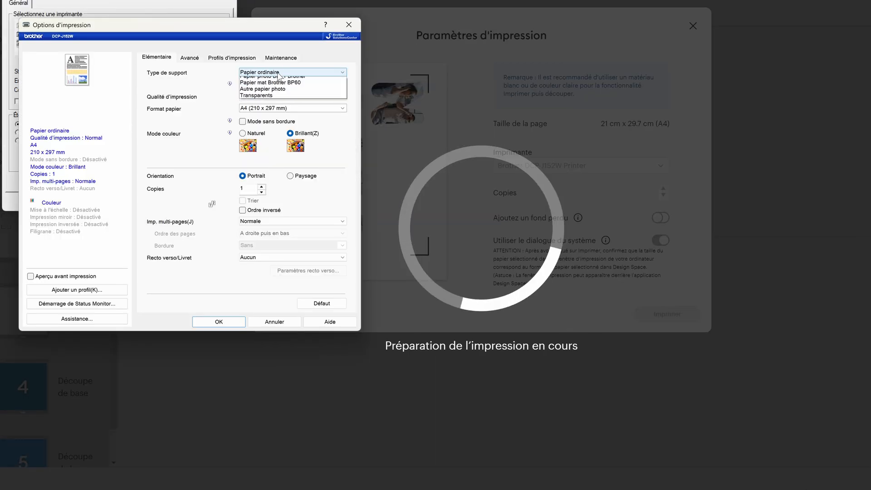
click(274, 106)
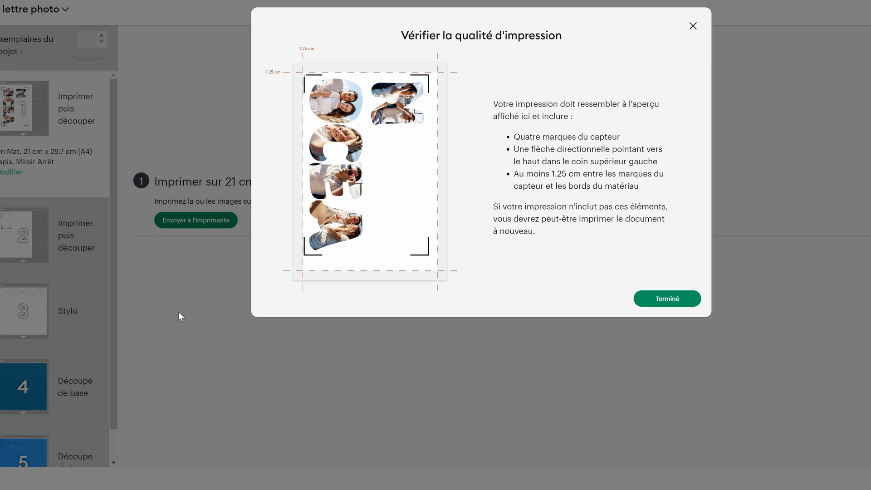
click(669, 299)
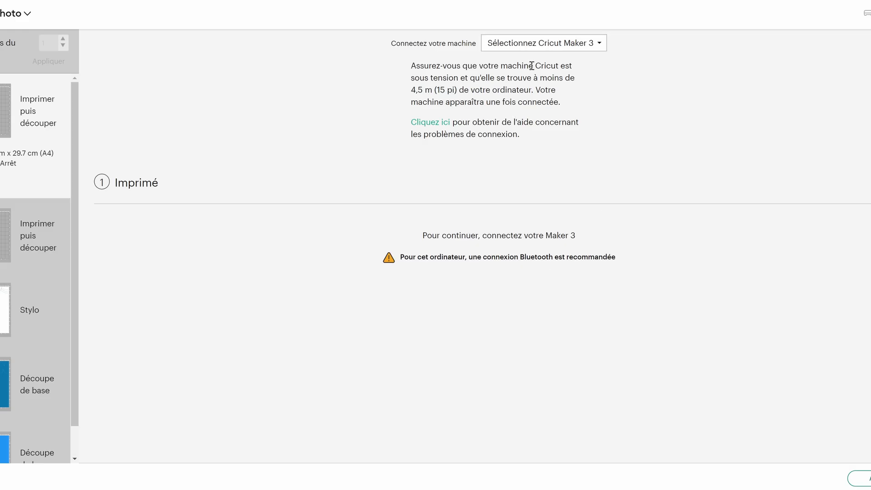
- Connect the Maker 3 over USB and set the base material to Papier autocollant imprimable (Blanc), the Gray Liner Printing version
click(521, 44)
click(510, 71)
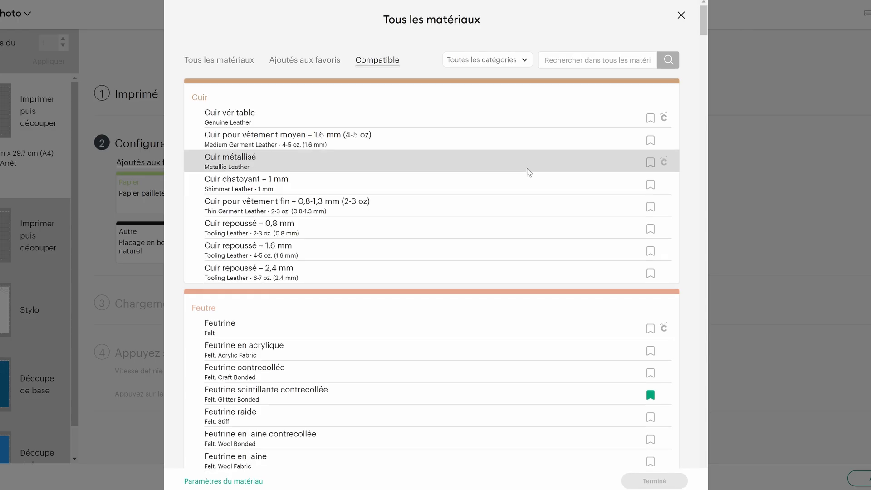
scroll(421, 236, down, 5)
scroll(336, 311, down, 15)
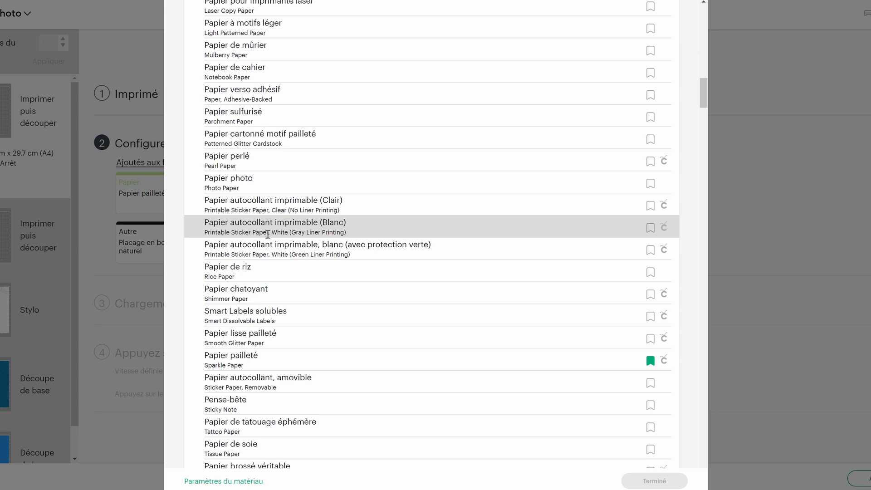
click(268, 229)
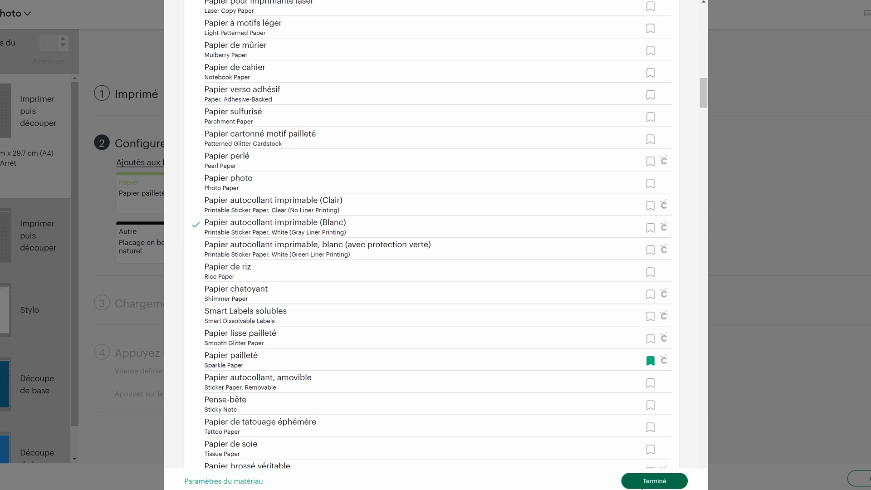
click(644, 483)
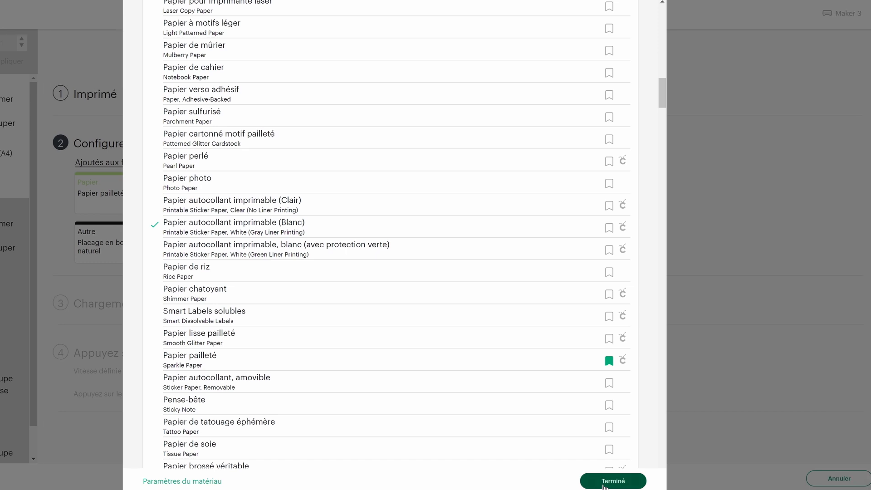
click(603, 485)
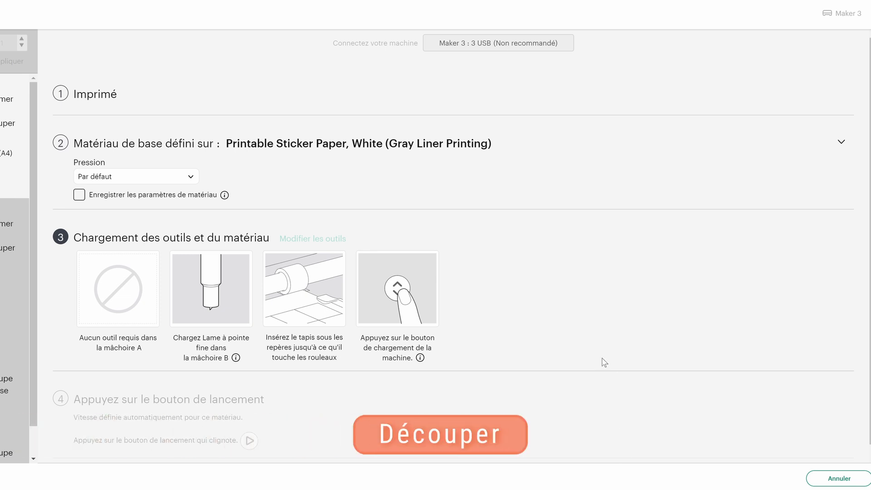